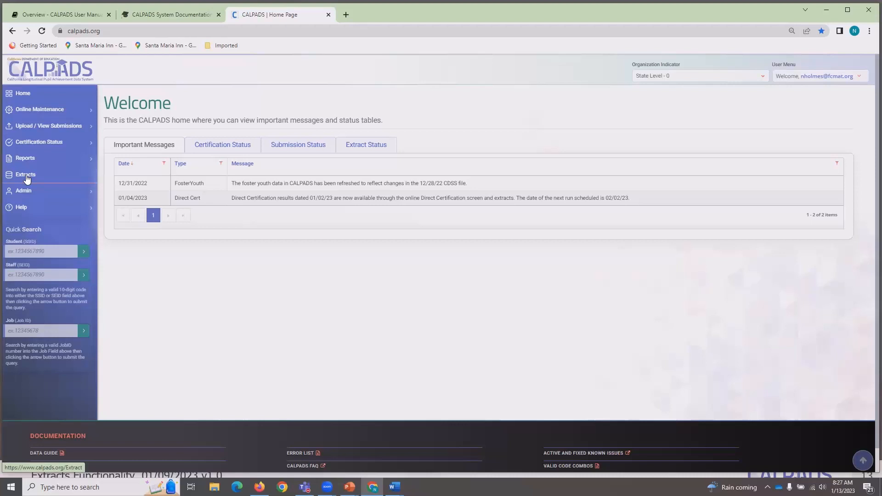
# Go to the Extracts page and review the SPED Discrepancy Extract request form, closing it without requesting a file
pyautogui.click(26, 179)
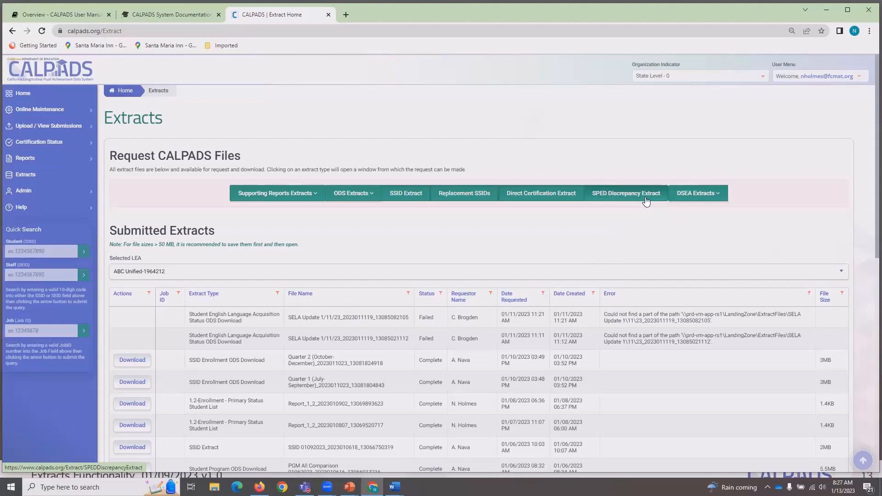
pyautogui.click(611, 194)
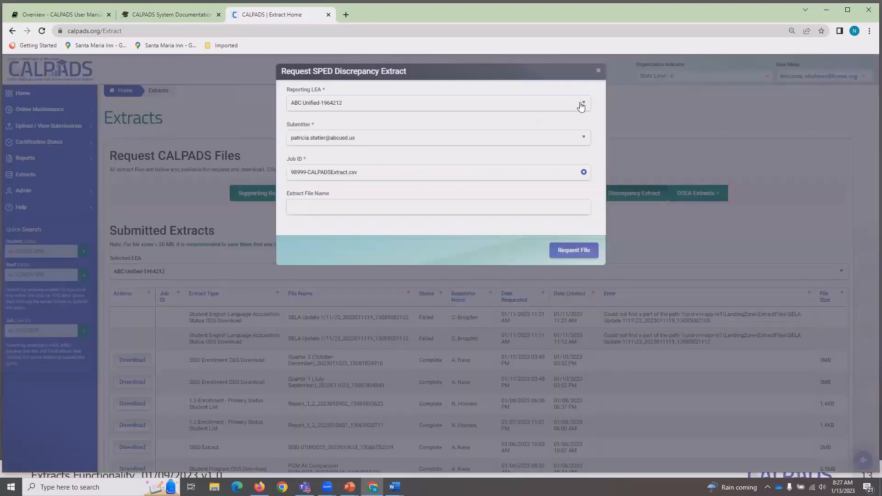
pyautogui.click(598, 73)
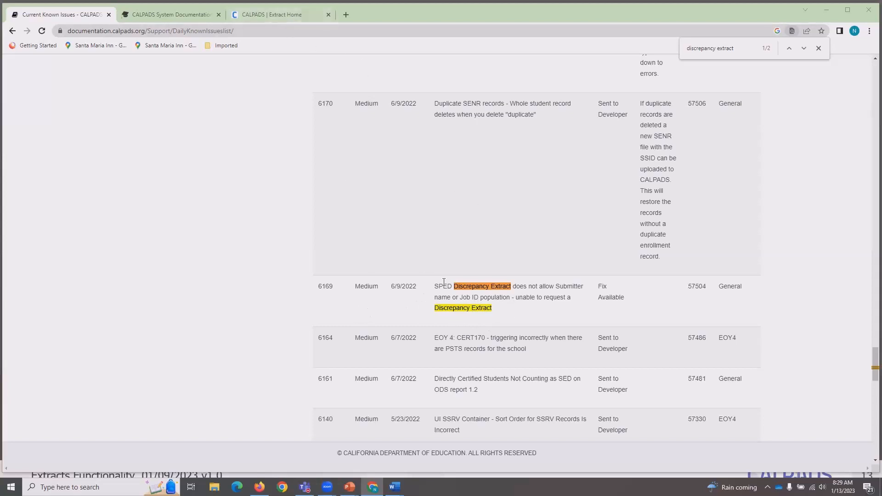
pyautogui.click(285, 16)
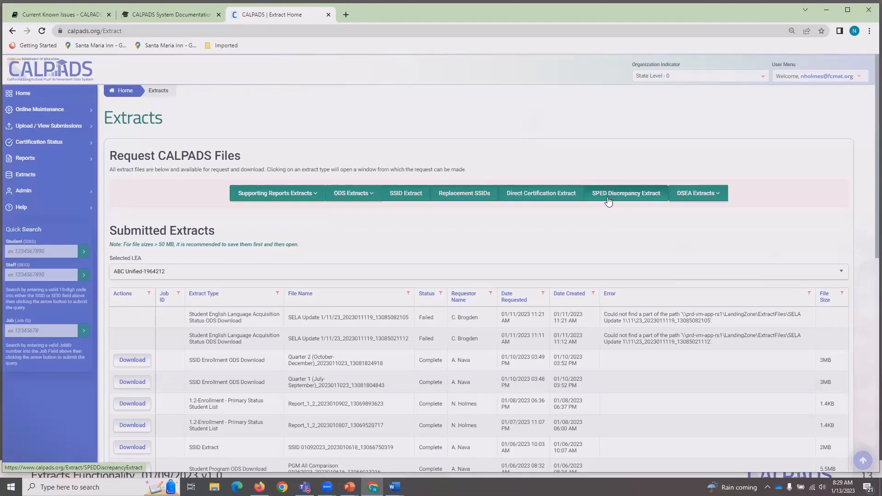
# Open the 3.7 - Course Section Enrollment - Count and Details extract request with academic year 2021-2022 and status Revised Uncertified
pyautogui.click(256, 203)
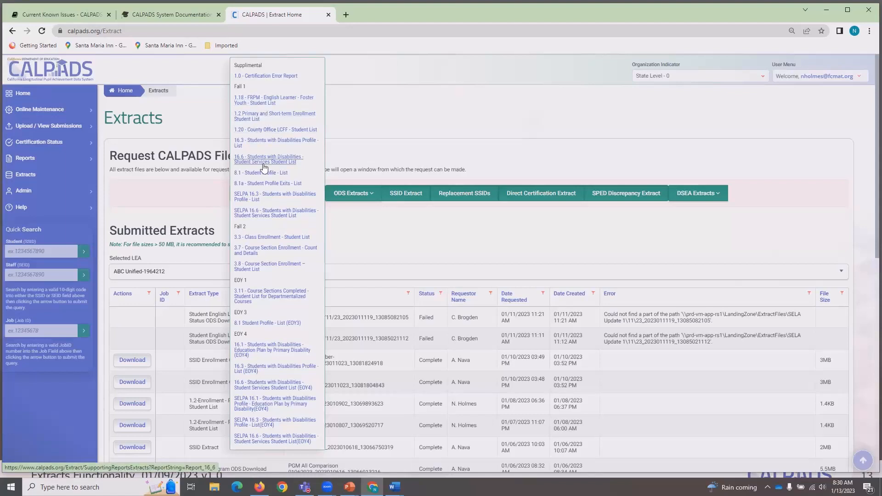
pyautogui.click(274, 251)
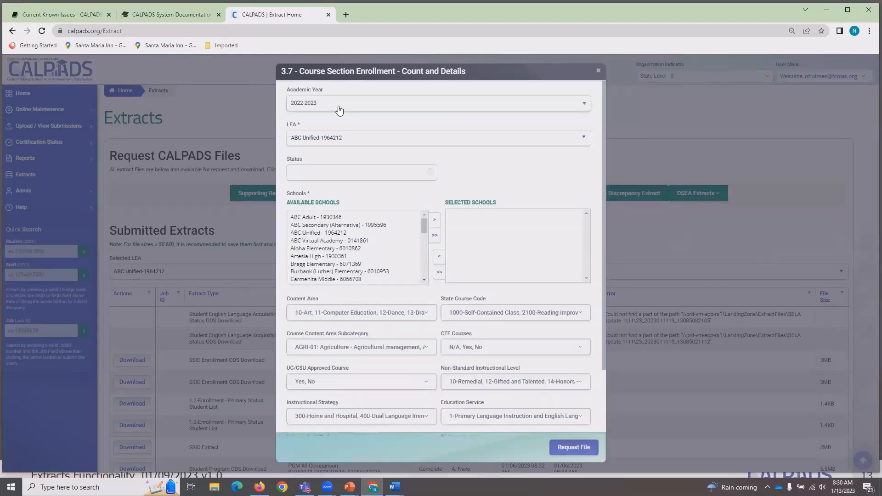
pyautogui.click(553, 106)
pyautogui.click(469, 129)
pyautogui.click(414, 174)
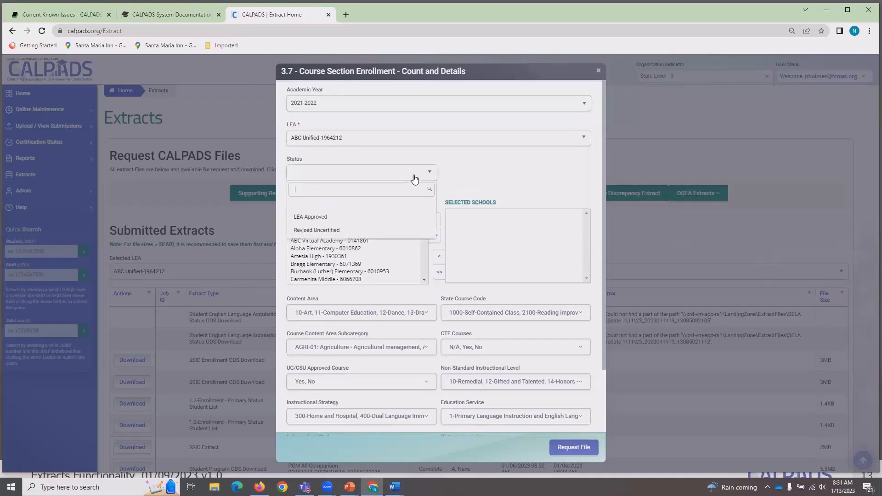
pyautogui.click(397, 230)
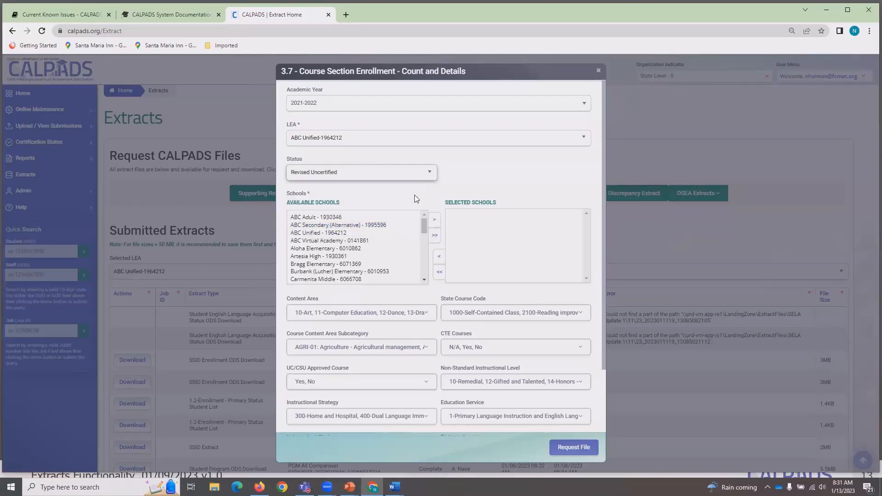
# Add Aloha Elementary to the selected schools and request the 3.7 extract file, dismissing the page notification
pyautogui.click(377, 250)
pyautogui.click(433, 220)
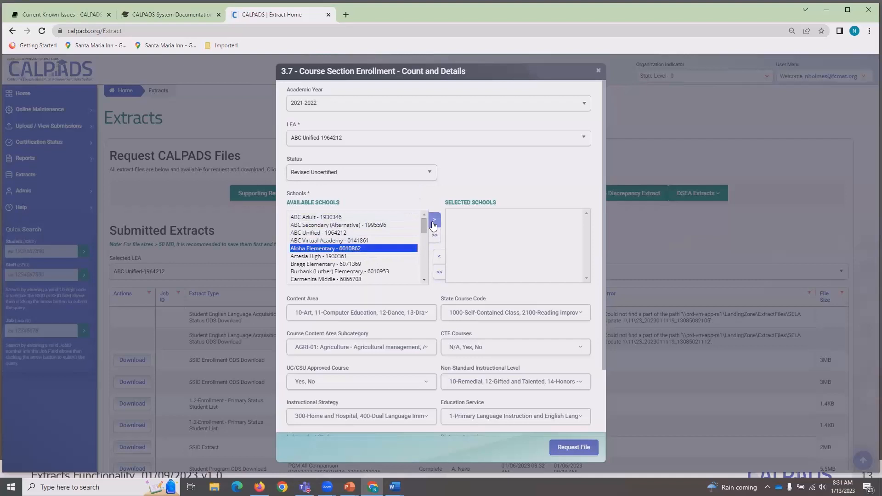
pyautogui.scroll(-2, 428, 276)
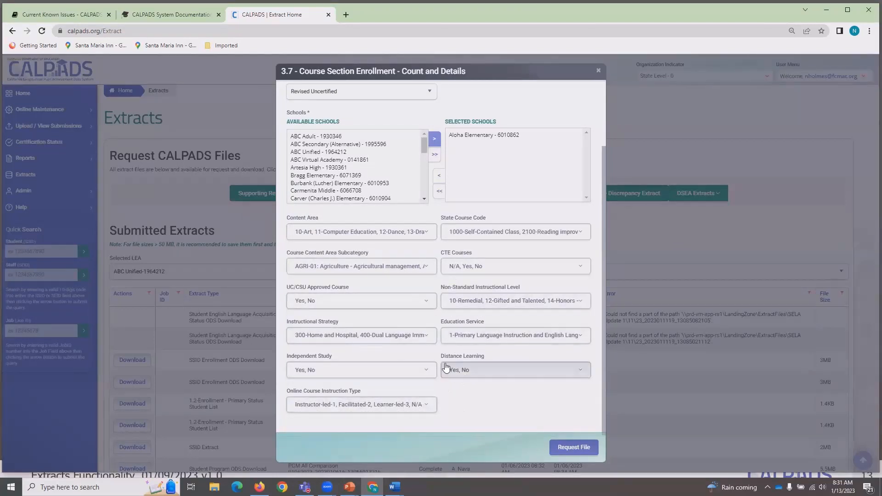
pyautogui.click(571, 449)
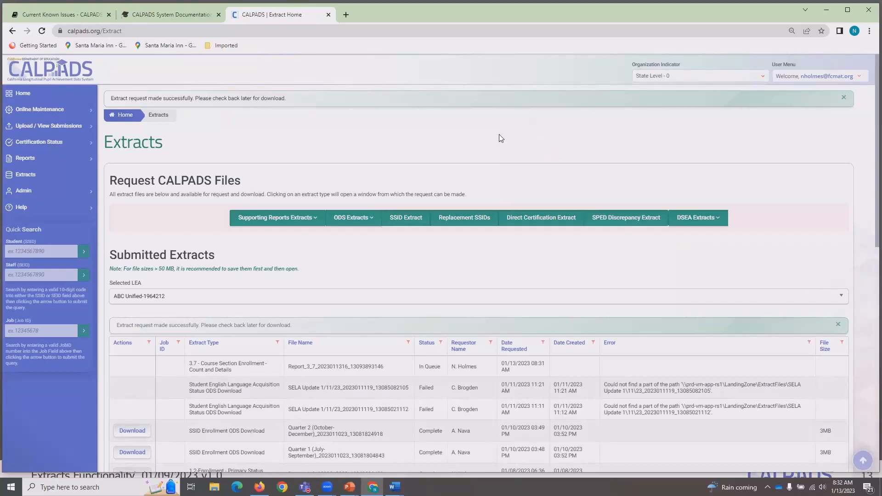
pyautogui.click(844, 99)
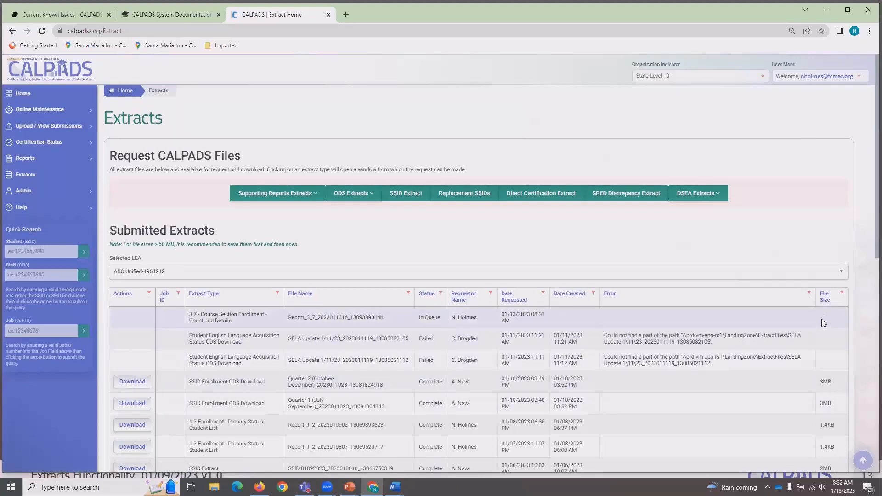
# Examine the file sizes, statuses and errors in the Submitted Extracts table and the available supporting reports extracts
pyautogui.scroll(-5, 817, 337)
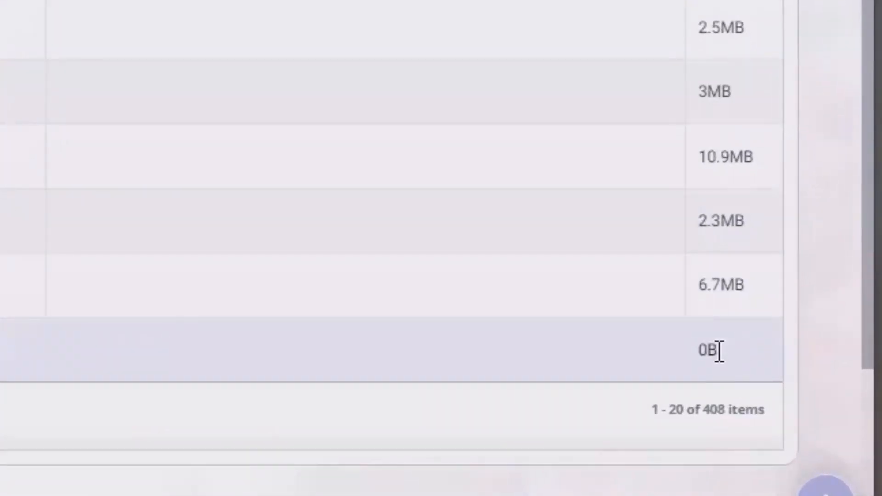
pyautogui.moveTo(719, 351)
pyautogui.mouseDown()
pyautogui.moveTo(679, 353)
pyautogui.moveTo(717, 350)
pyautogui.mouseUp()
pyautogui.click(735, 350)
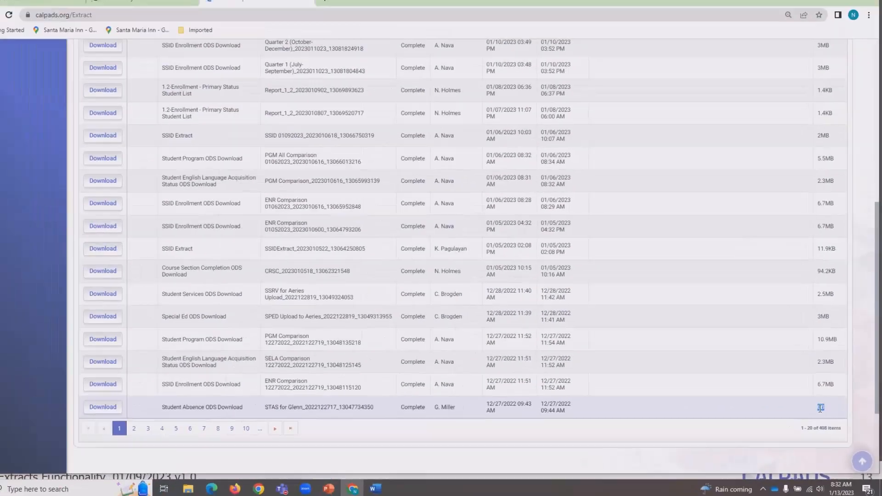
pyautogui.moveTo(823, 409); pyautogui.dragTo(827, 408)
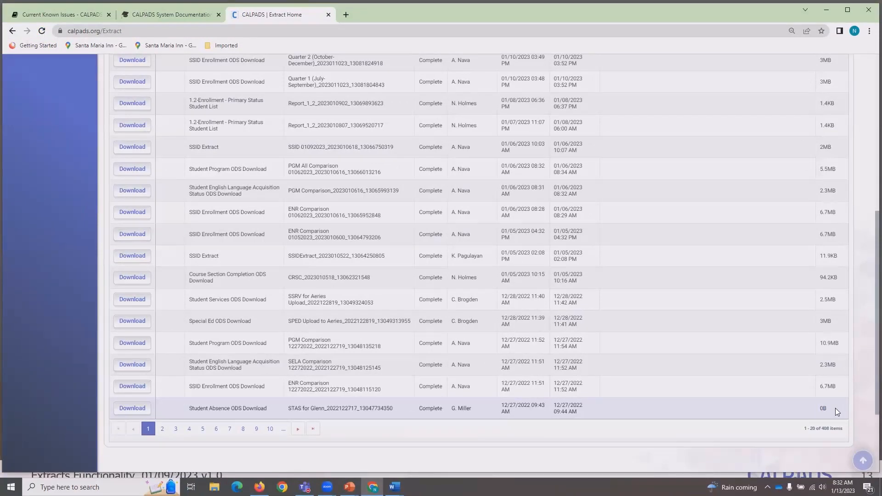
pyautogui.scroll(7, 597, 321)
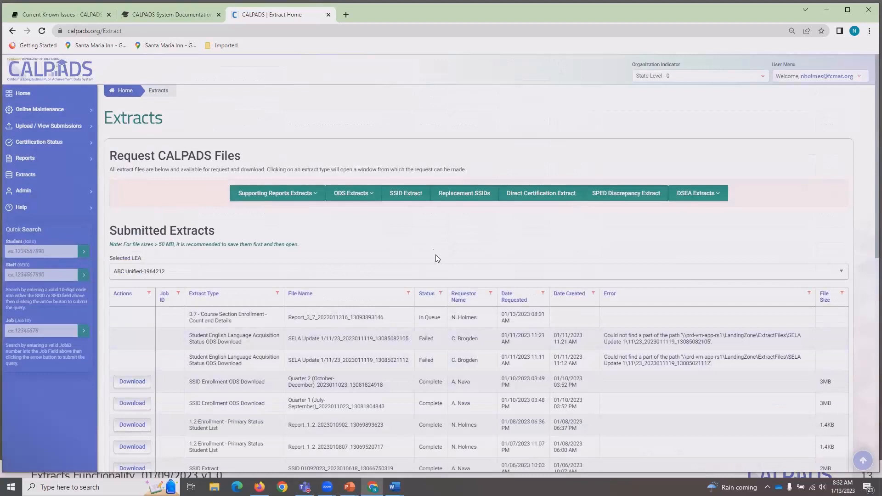
pyautogui.click(315, 197)
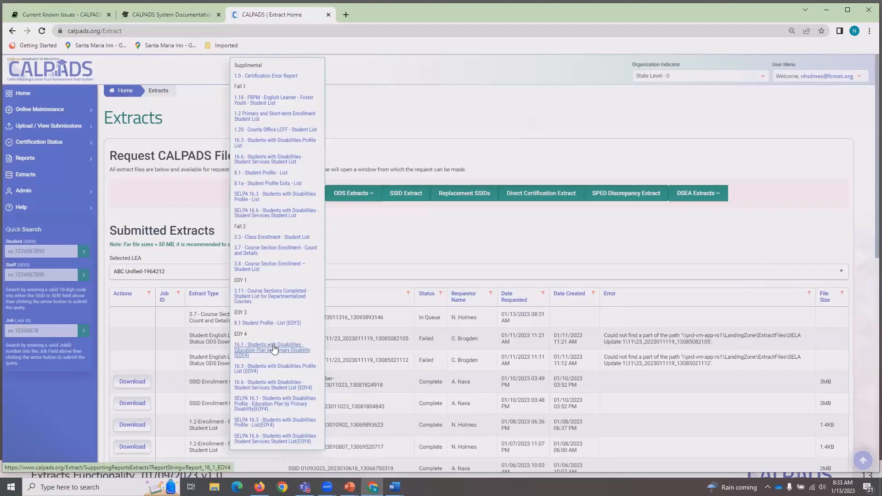
pyautogui.click(574, 249)
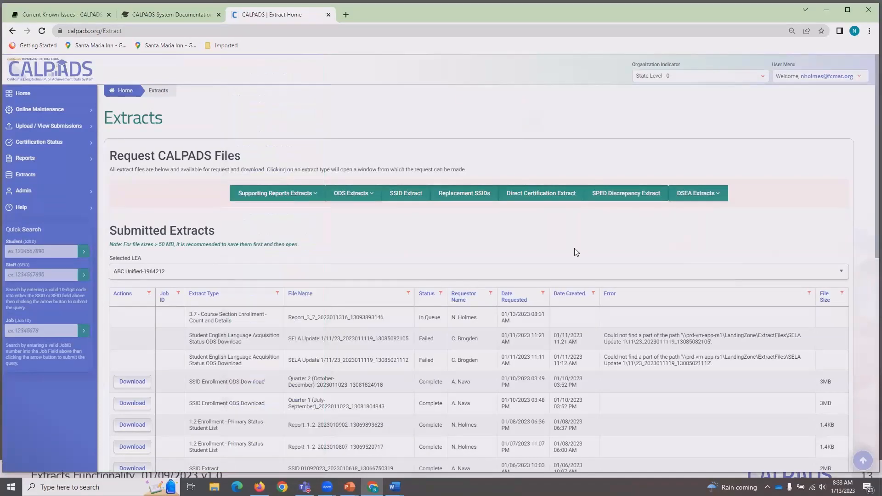
pyautogui.scroll(-6, 579, 250)
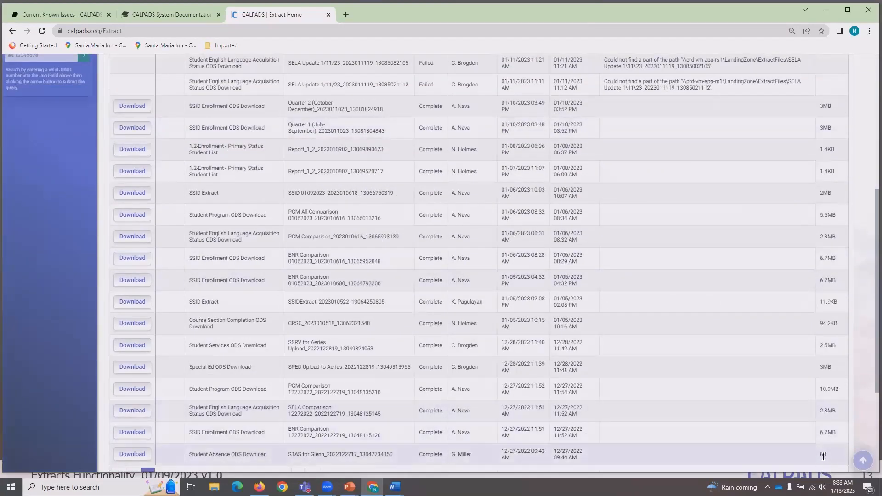
pyautogui.scroll(6, 725, 426)
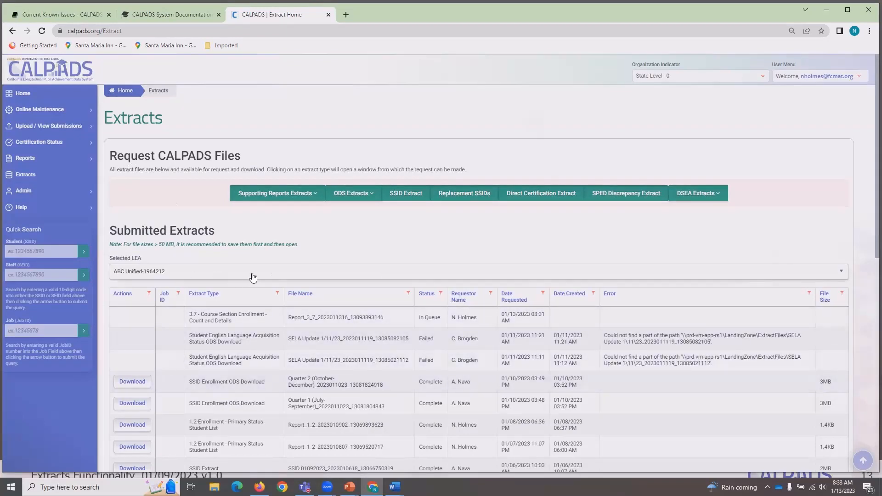
pyautogui.scroll(-2, 125, 214)
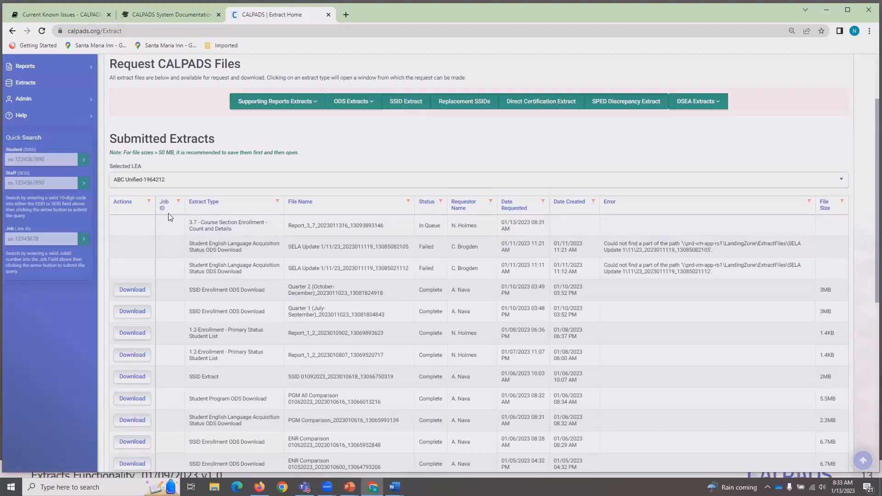
pyautogui.scroll(-3, 181, 261)
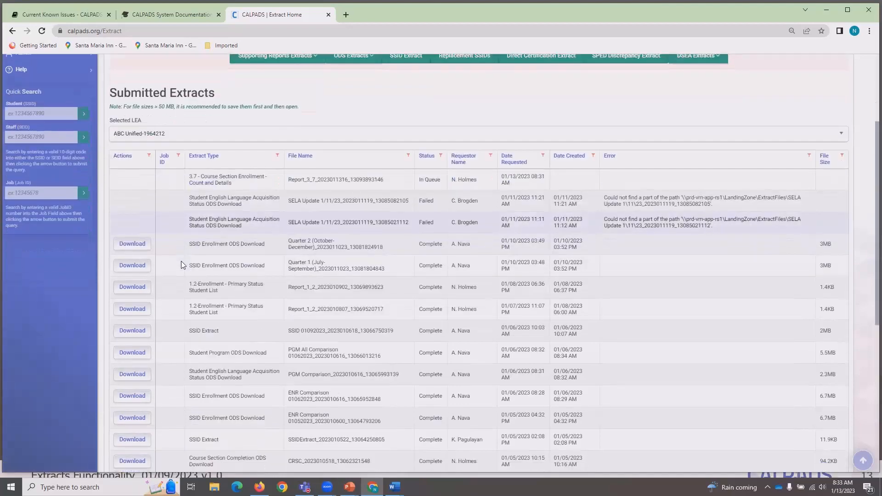
pyautogui.scroll(2, 182, 271)
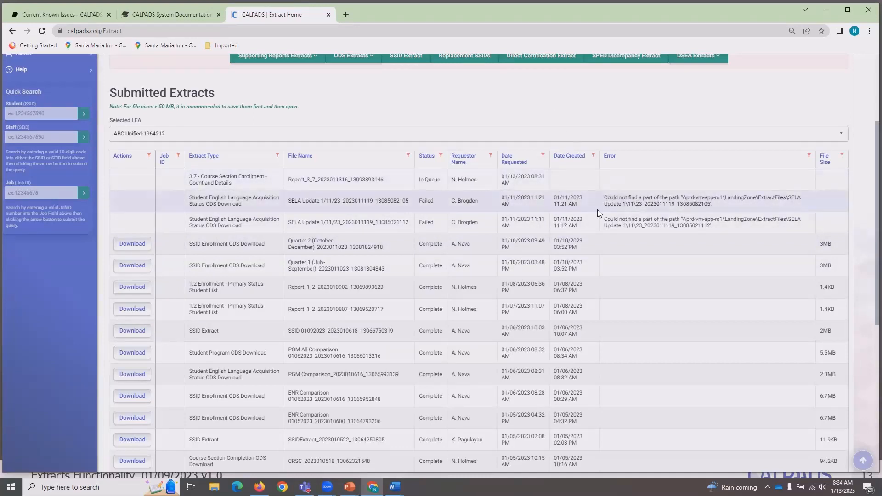
# Refresh the Extracts page, download the 3.7 - Course Section Enrollment extract and open the downloaded text file
pyautogui.press('F5')
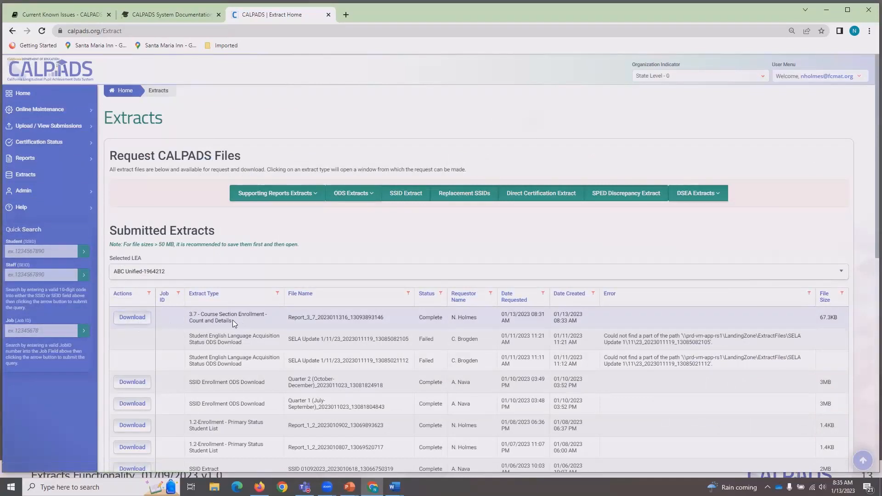
pyautogui.click(145, 324)
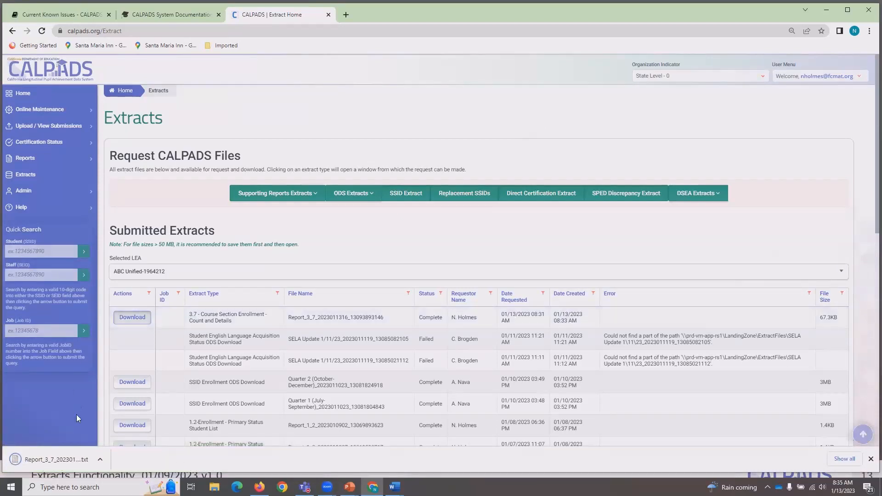
pyautogui.click(54, 460)
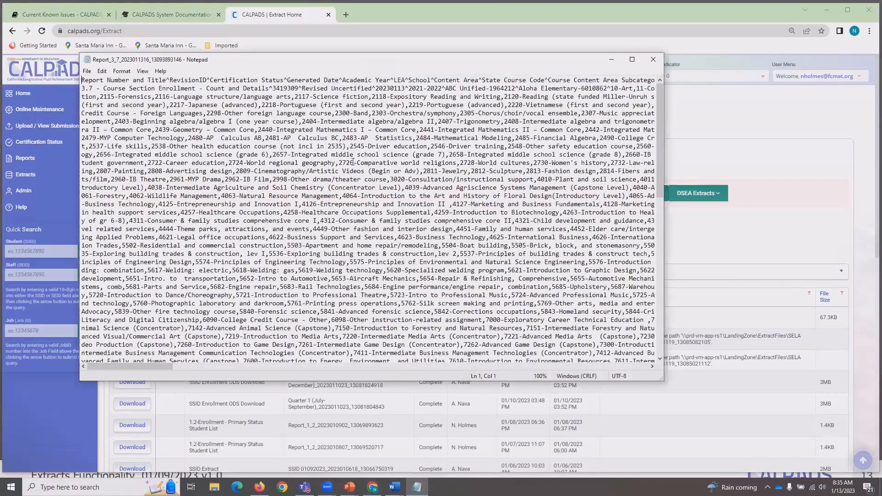
# Examine the report parameters, column header row and caret delimiters in the downloaded 3.7 extract text file
pyautogui.scroll(-10, 352, 163)
pyautogui.scroll(-10, 352, 163)
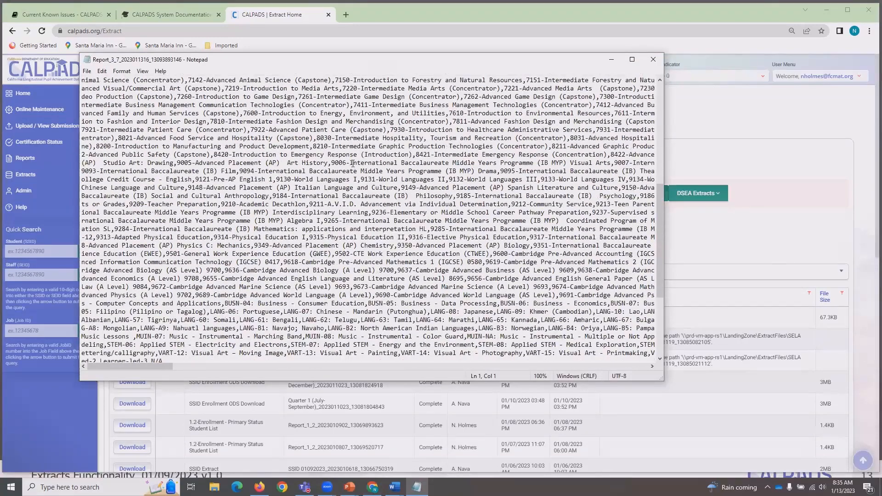
pyautogui.scroll(-1, 353, 163)
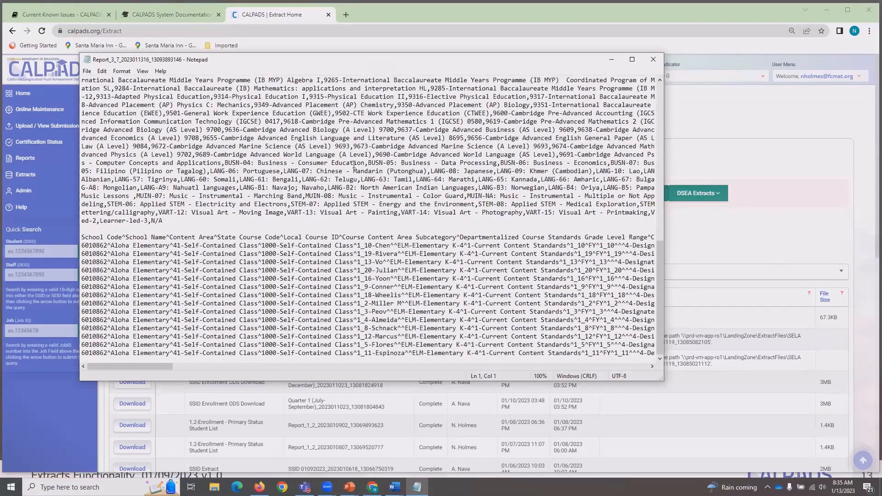
pyautogui.scroll(4, 354, 167)
pyautogui.scroll(-4, 354, 167)
pyautogui.moveTo(86, 237); pyautogui.dragTo(180, 227)
pyautogui.moveTo(397, 232); pyautogui.dragTo(646, 236)
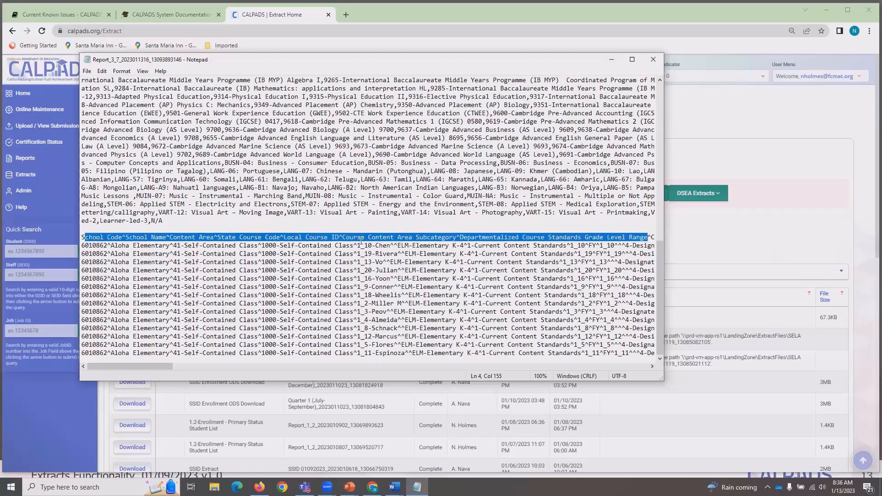
pyautogui.click(266, 232)
pyautogui.moveTo(285, 238); pyautogui.dragTo(281, 238)
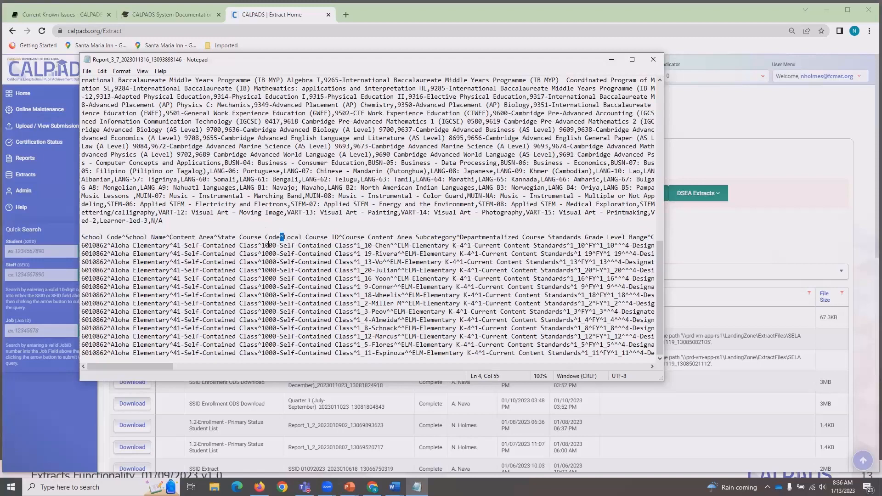
pyautogui.click(235, 229)
pyautogui.moveTo(171, 366); pyautogui.dragTo(147, 366)
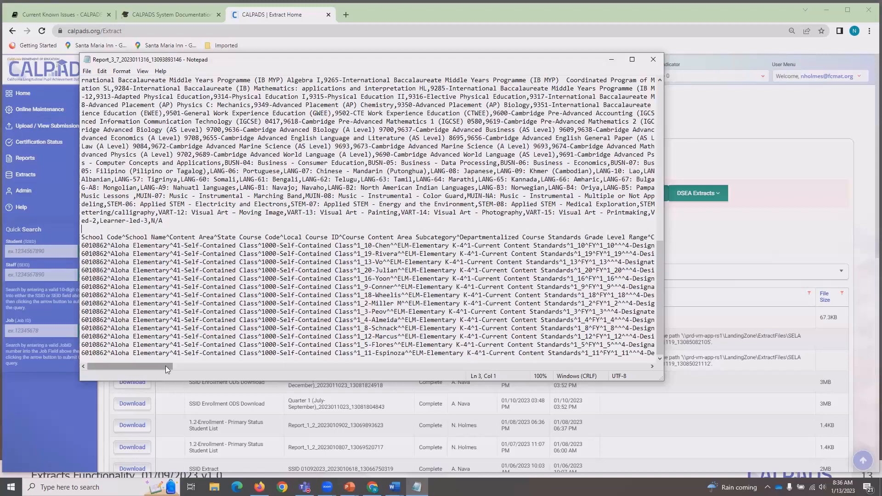
pyautogui.moveTo(165, 367)
pyautogui.mouseDown()
pyautogui.moveTo(314, 368)
pyautogui.moveTo(160, 367)
pyautogui.mouseUp()
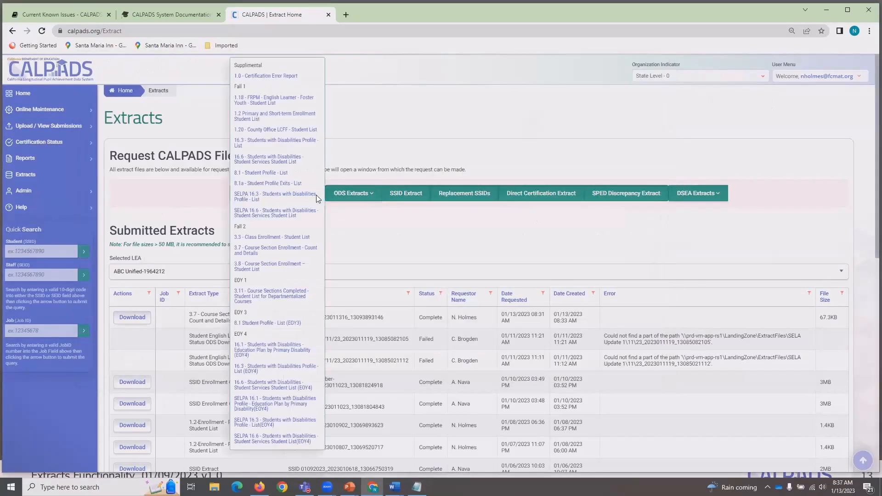
# Open the Course Section Enrollment ODS Download - CRSE request and add all available schools to the selected schools
pyautogui.click(350, 199)
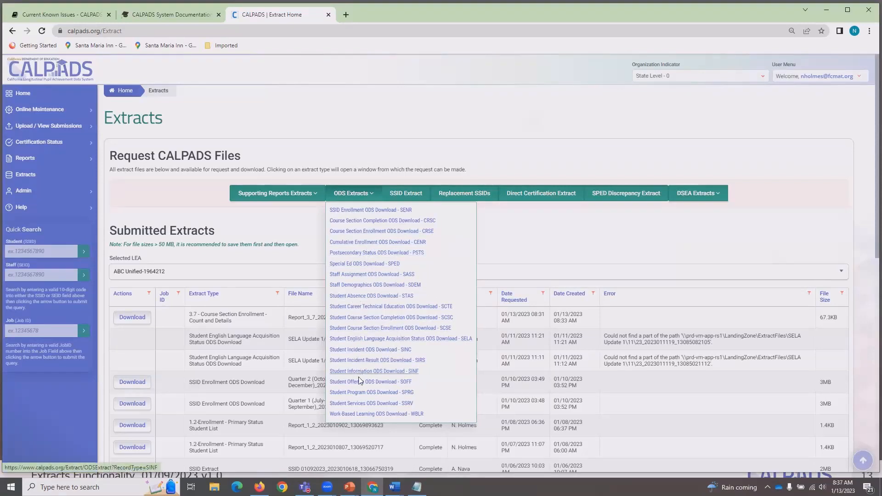
pyautogui.click(372, 232)
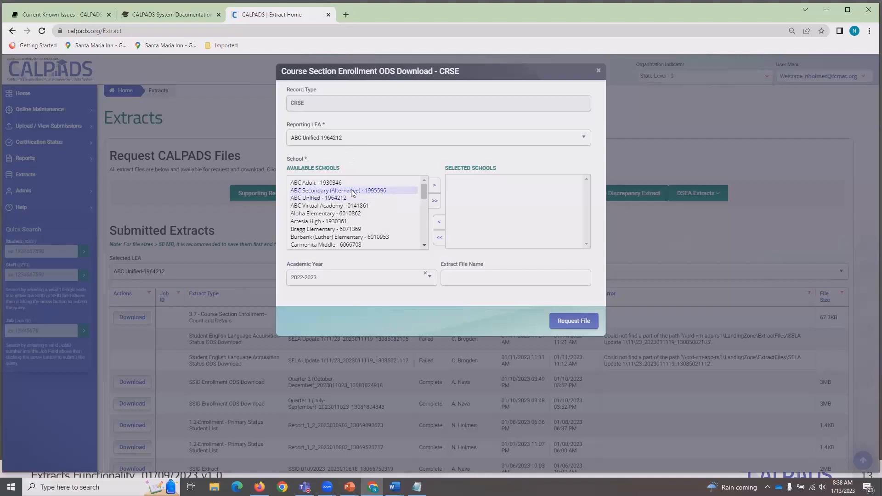
pyautogui.keyDown('ctrl'); pyautogui.click(361, 214); pyautogui.keyUp('ctrl')
pyautogui.click(435, 200)
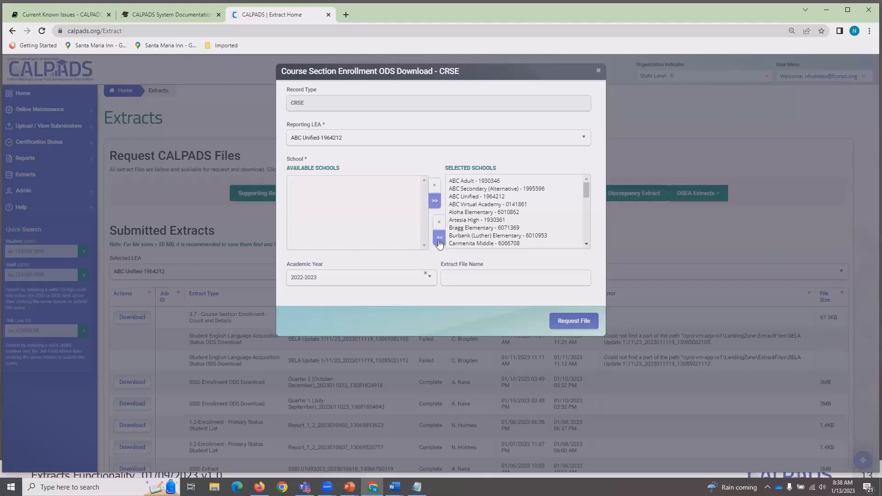
# Replace all the selected schools in the CRSE request with only Aloha Elementary - 6010862
pyautogui.click(440, 237)
pyautogui.click(377, 214)
pyautogui.click(435, 185)
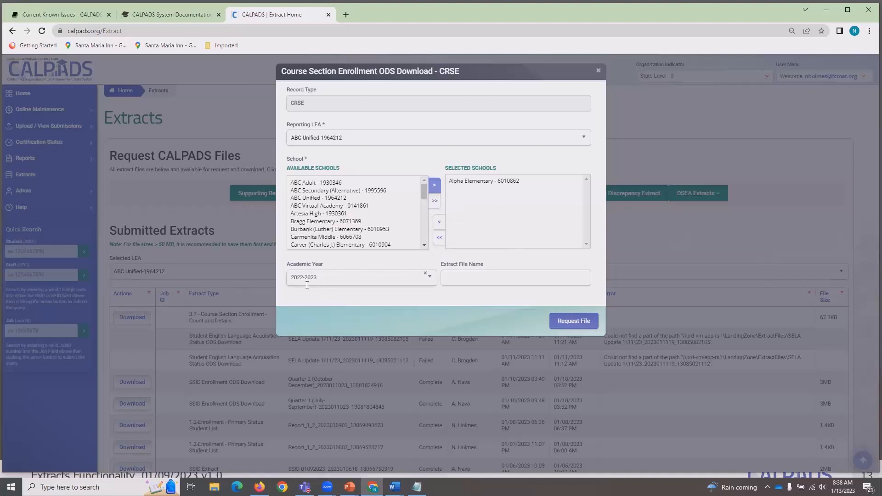
# Set the academic year to 2021-2022, name the extract file Example CRSE and request the file
pyautogui.click(431, 284)
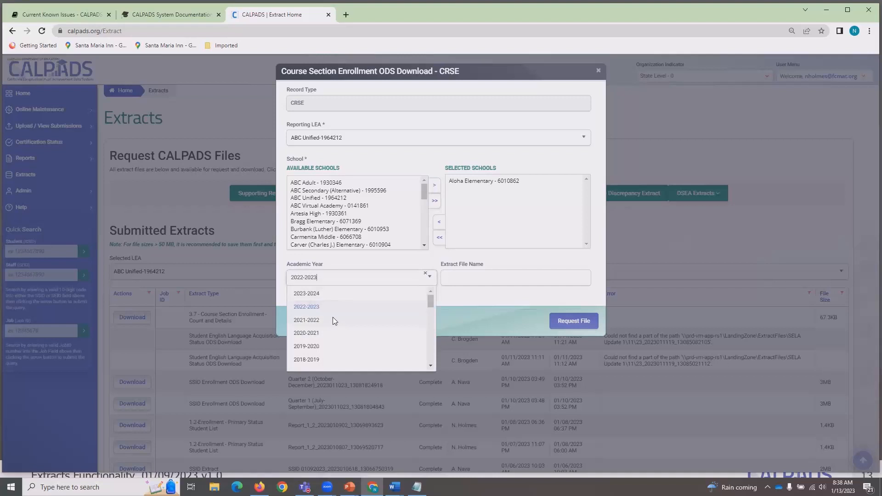
pyautogui.click(333, 317)
pyautogui.click(465, 283)
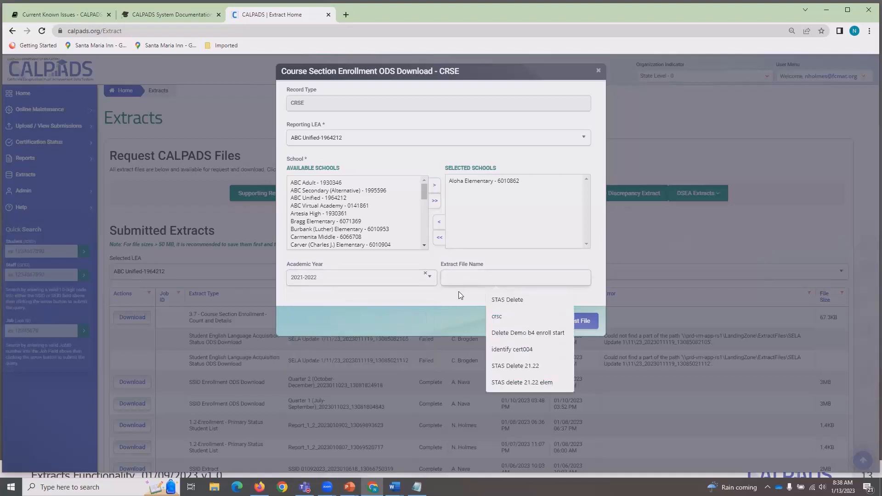
pyautogui.write('Example CRSE')
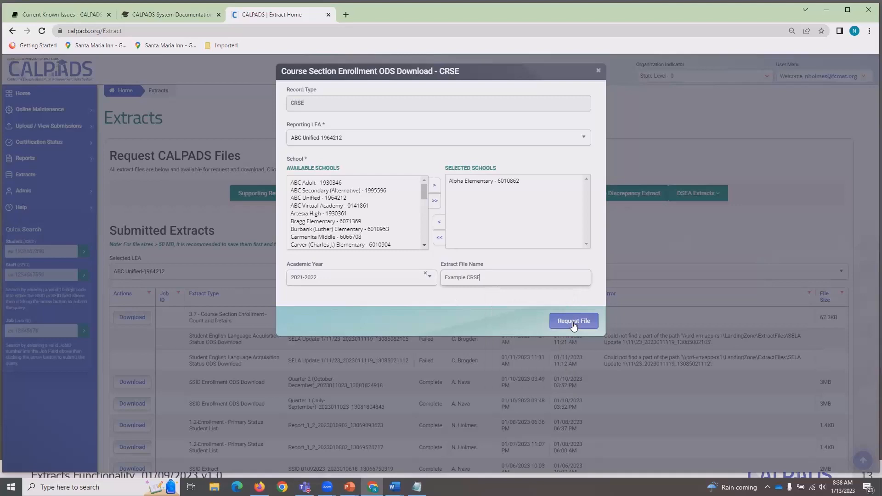
pyautogui.click(574, 325)
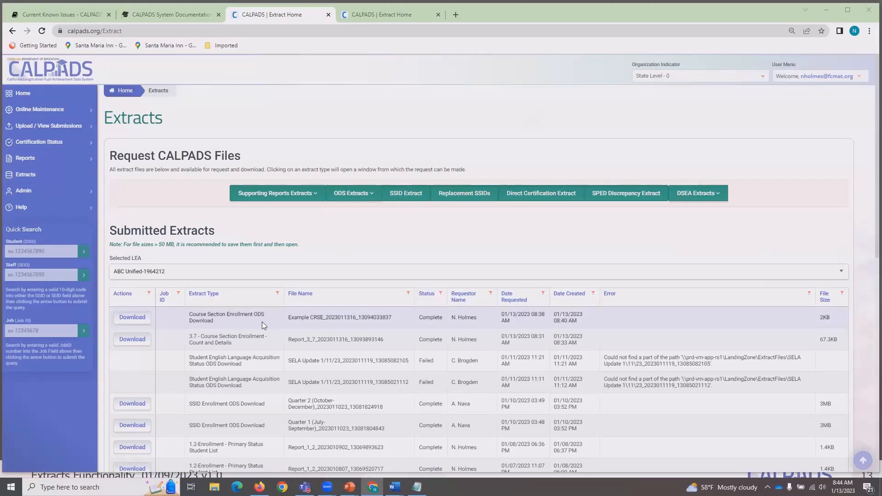
# Download the completed Course Section Enrollment ODS extract, open its text file and widen the window to fit the rows
pyautogui.click(133, 317)
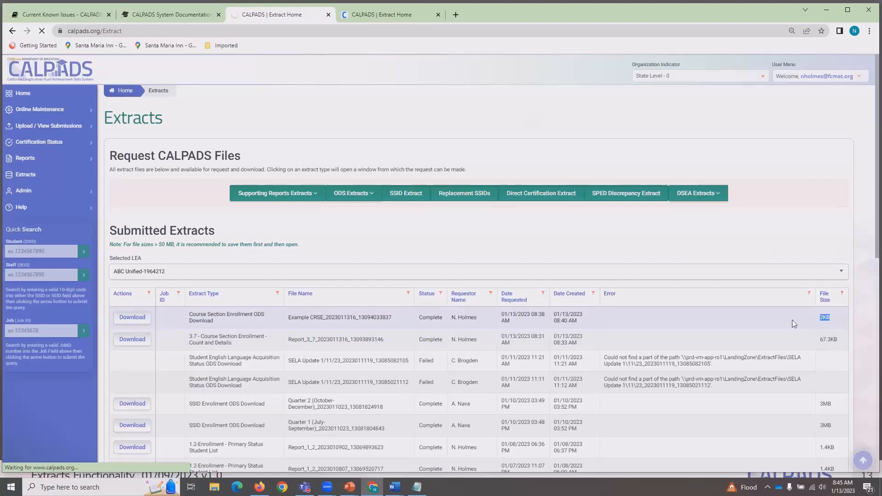
pyautogui.click(70, 459)
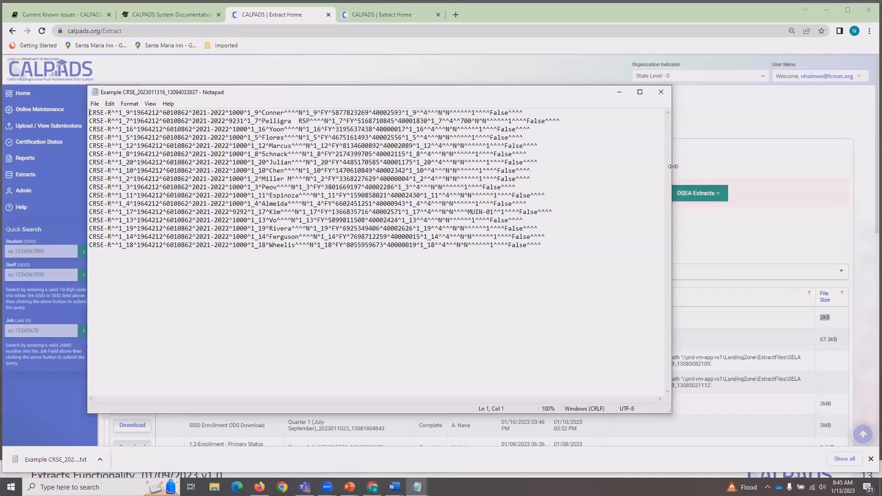
pyautogui.moveTo(673, 167); pyautogui.dragTo(798, 167)
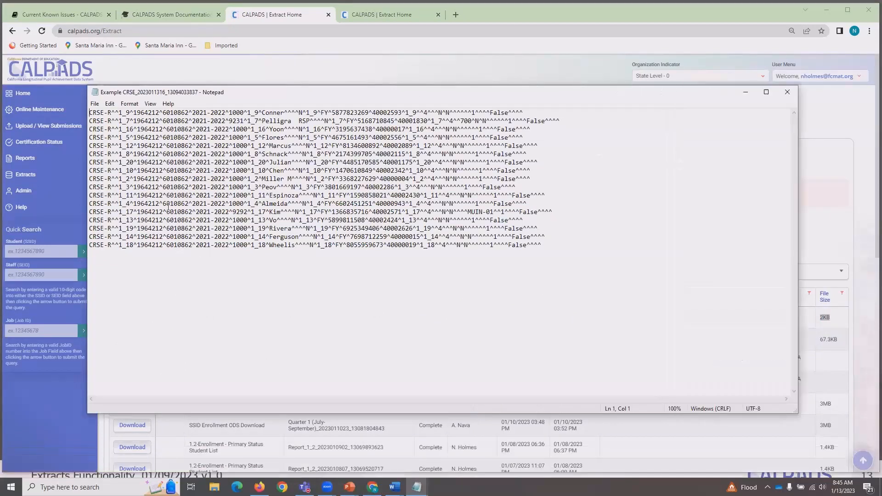
# Examine the records in the CRSE text file, including the record type code and the carets around the second field
pyautogui.moveTo(108, 121); pyautogui.dragTo(542, 249)
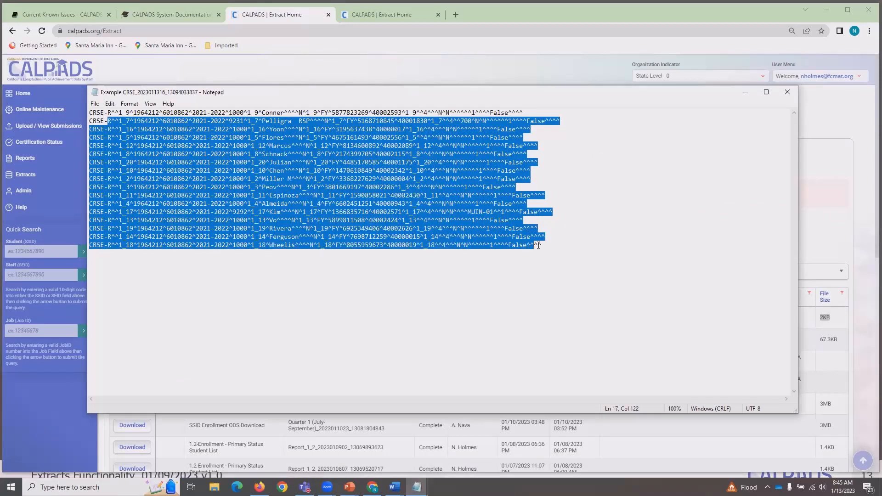
pyautogui.click(519, 265)
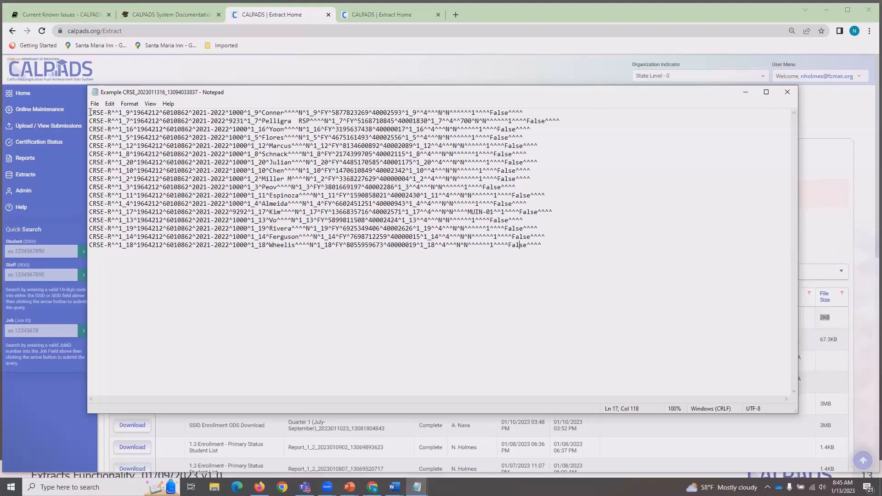
pyautogui.moveTo(90, 112); pyautogui.dragTo(112, 247)
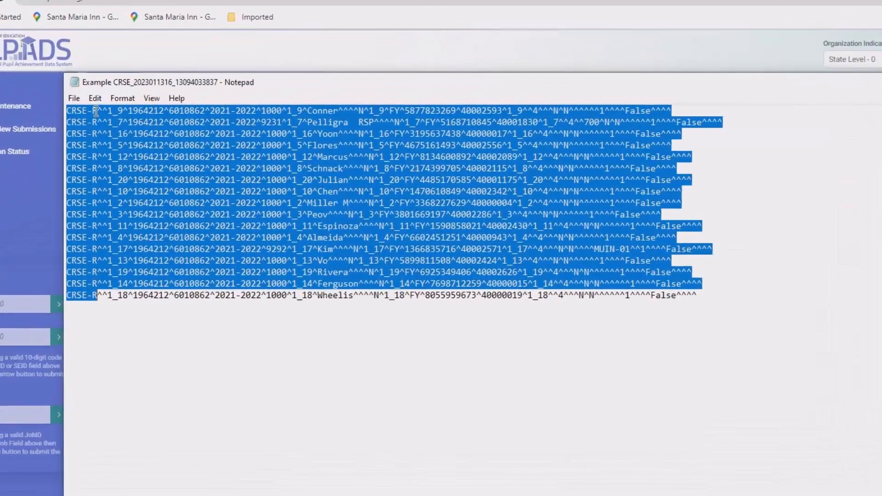
pyautogui.moveTo(115, 113); pyautogui.dragTo(119, 115)
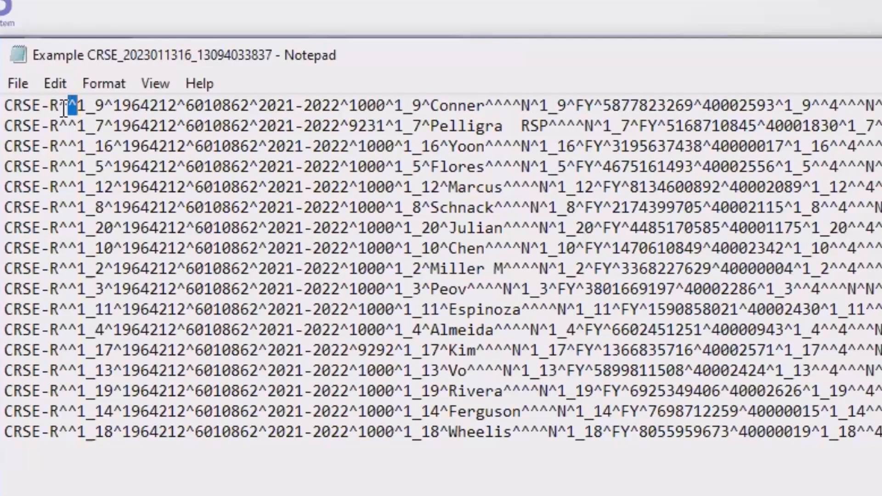
pyautogui.moveTo(59, 105); pyautogui.dragTo(81, 432)
pyautogui.click(63, 109)
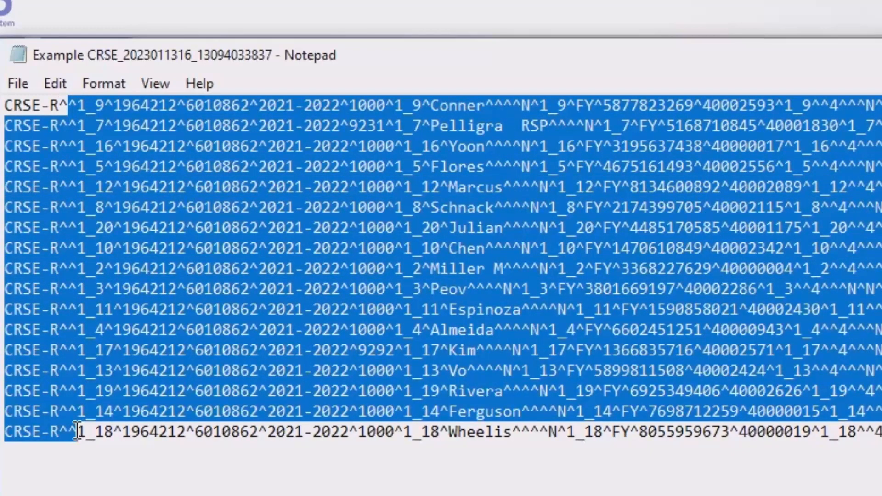
pyautogui.click(69, 432)
pyautogui.moveTo(68, 432); pyautogui.dragTo(77, 329)
pyautogui.click(66, 106)
pyautogui.click(104, 435)
# Examine the remaining caret-delimited fields across the first CRSE record and the ends of the rows
pyautogui.moveTo(87, 105); pyautogui.dragTo(826, 50)
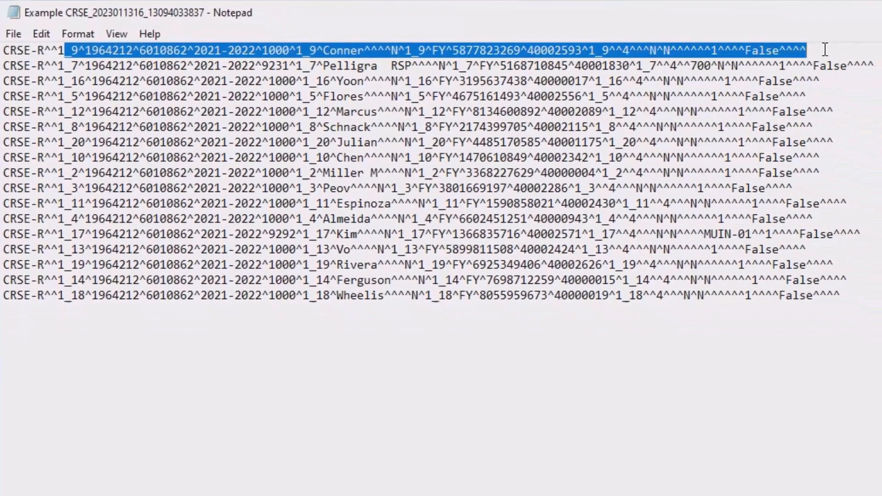
pyautogui.click(868, 64)
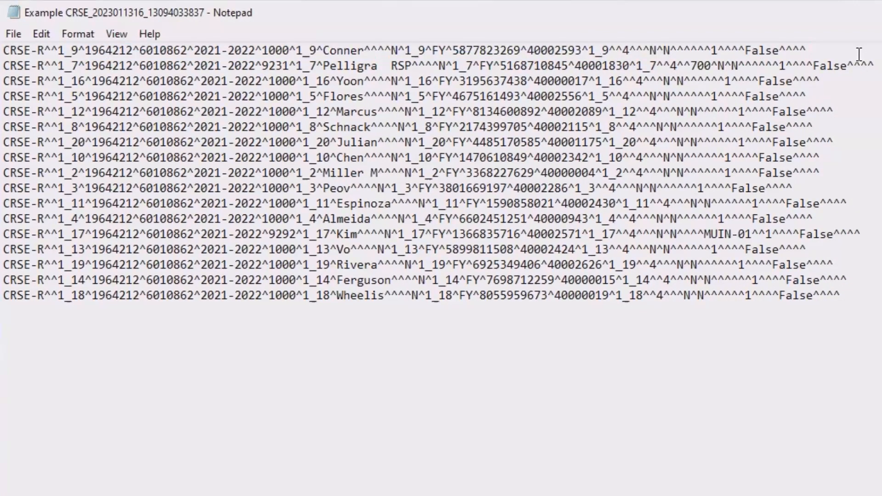
pyautogui.click(859, 54)
pyautogui.moveTo(859, 54); pyautogui.dragTo(858, 287)
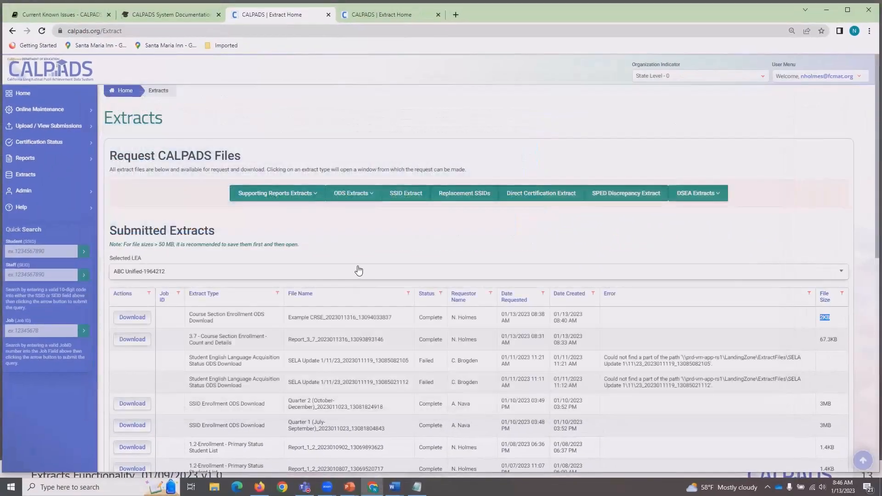
# Review the submitted extracts and available ODS extracts, viewing the SSID Enrollment (SENR) request form without requesting a file
pyautogui.scroll(-1, 357, 285)
pyautogui.scroll(-4, 355, 281)
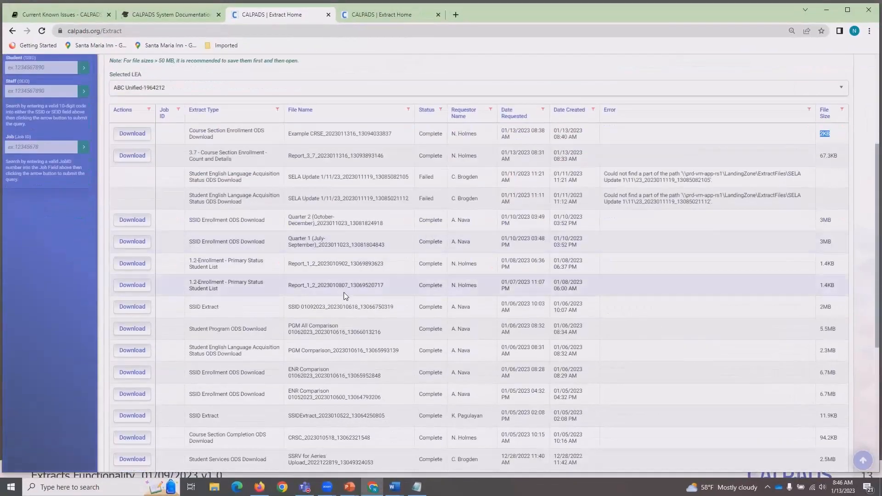
pyautogui.scroll(3, 344, 290)
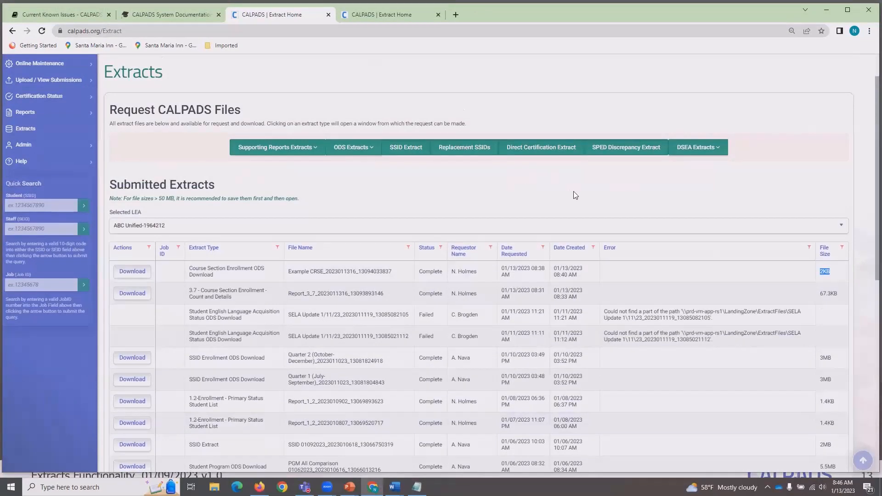
pyautogui.click(354, 148)
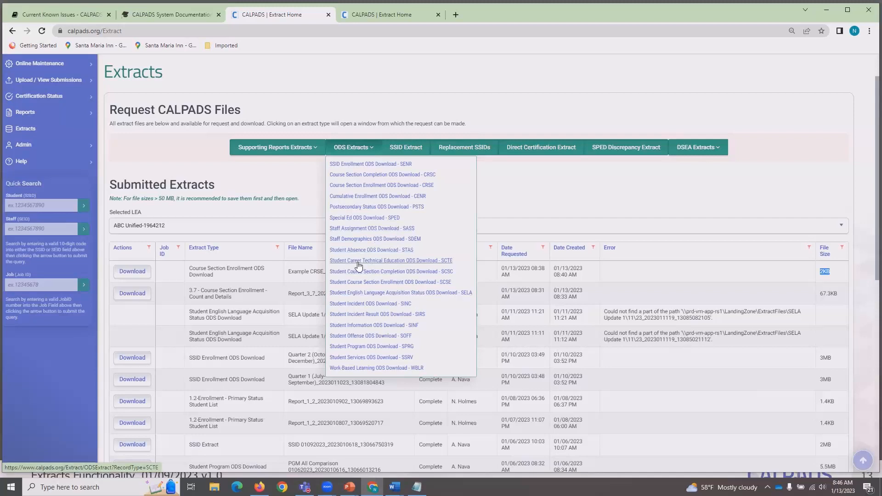
pyautogui.click(363, 169)
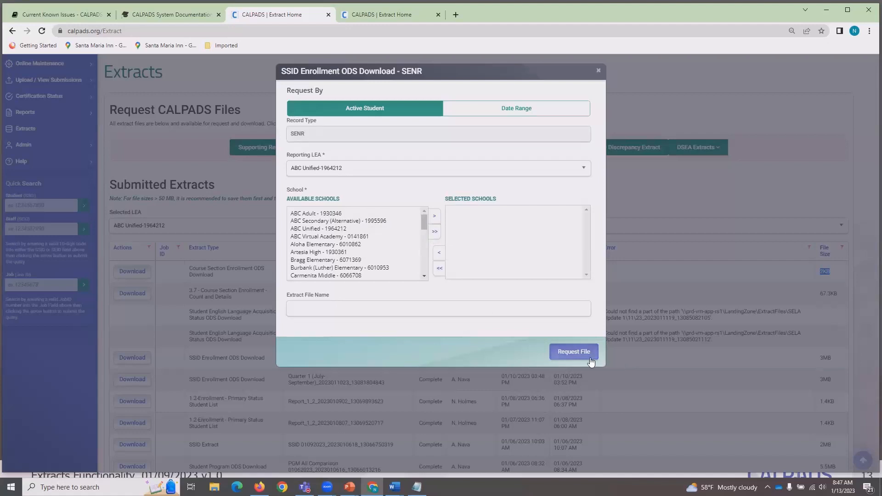
pyautogui.click(599, 71)
pyautogui.click(374, 151)
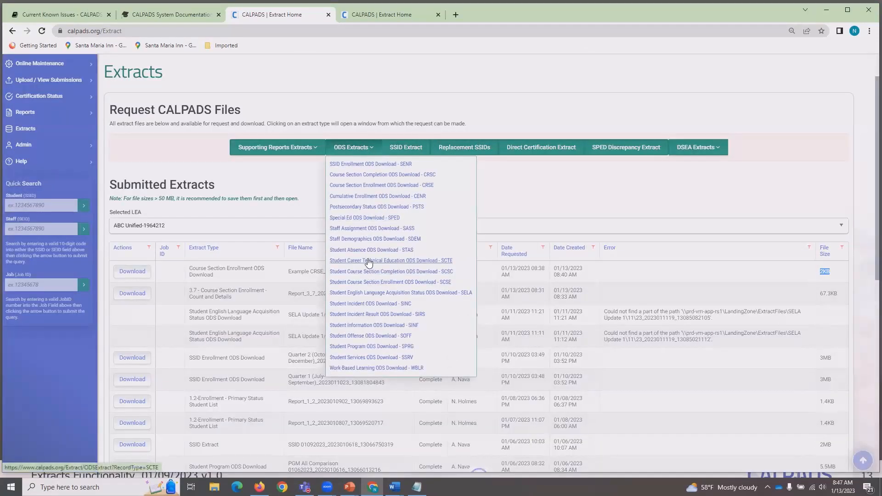
pyautogui.click(374, 326)
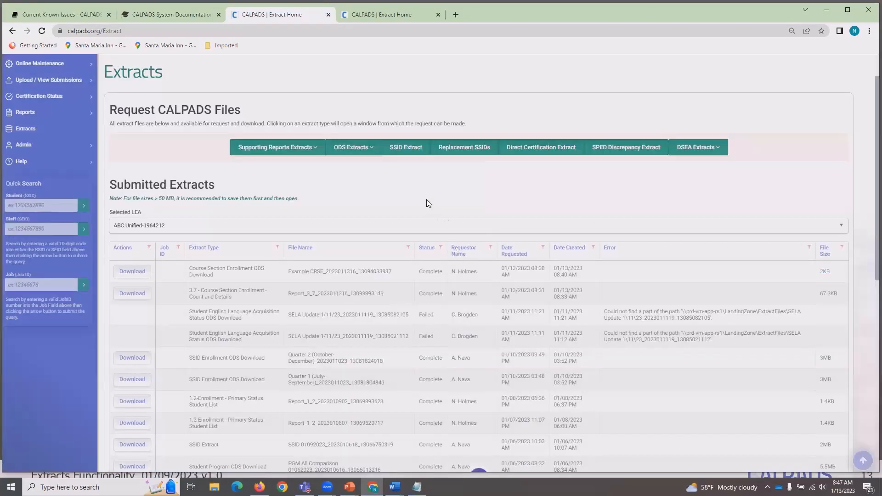
# Open an SSID extract request by date range and add Bragg Elementary - 6071369 to the selected schools
pyautogui.click(411, 151)
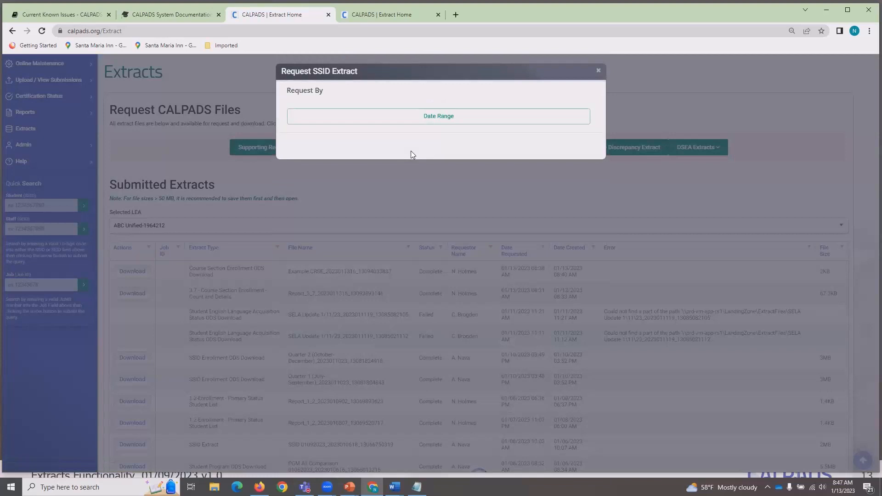
pyautogui.click(415, 120)
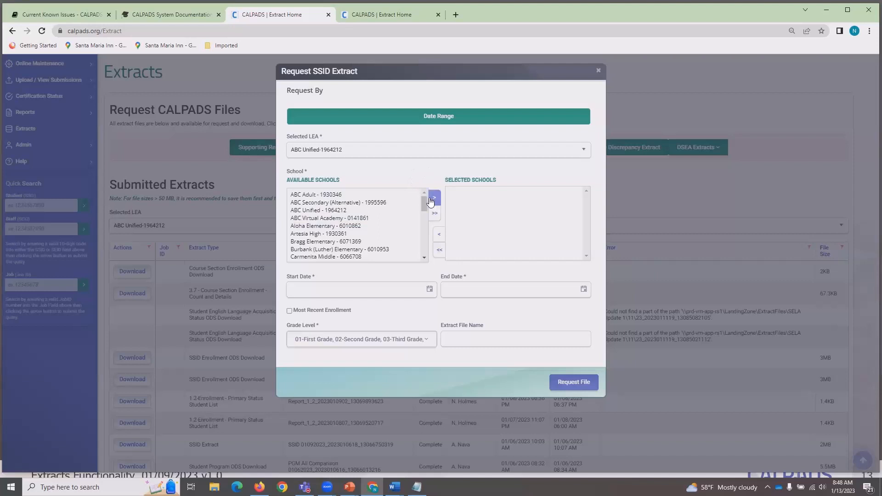
pyautogui.click(354, 202)
pyautogui.click(368, 196)
pyautogui.click(366, 242)
pyautogui.click(434, 197)
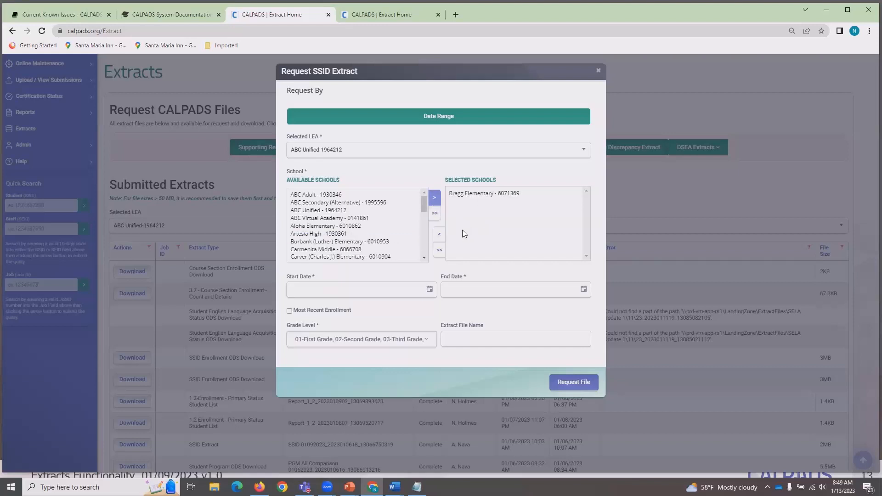
# Set the SSID extract's start date to 01/12/2023 and its end date to 01/13/2023
pyautogui.click(430, 294)
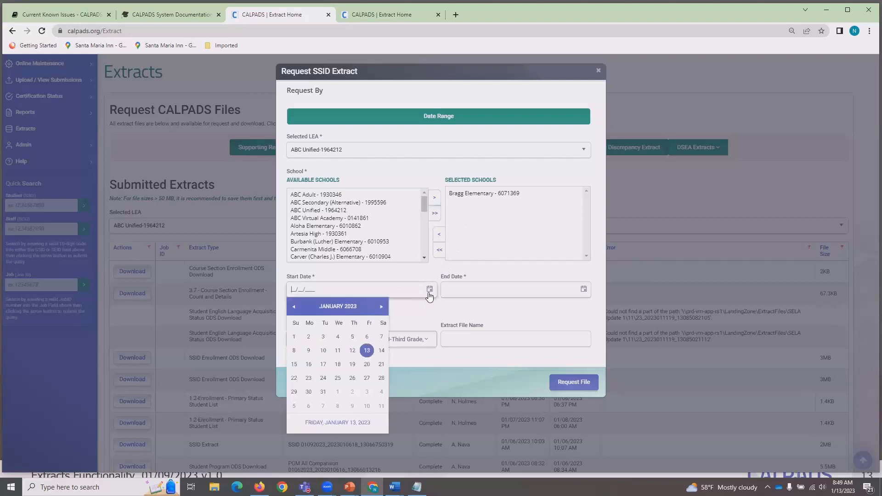
pyautogui.click(352, 352)
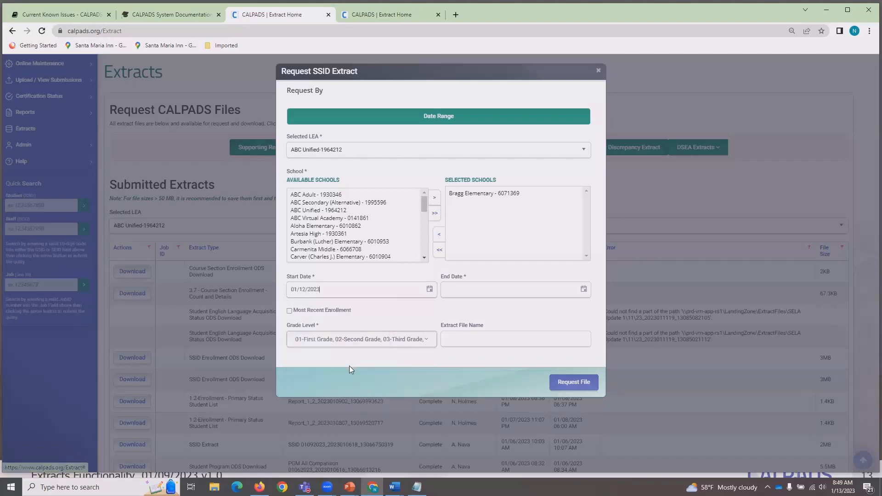
pyautogui.click(583, 289)
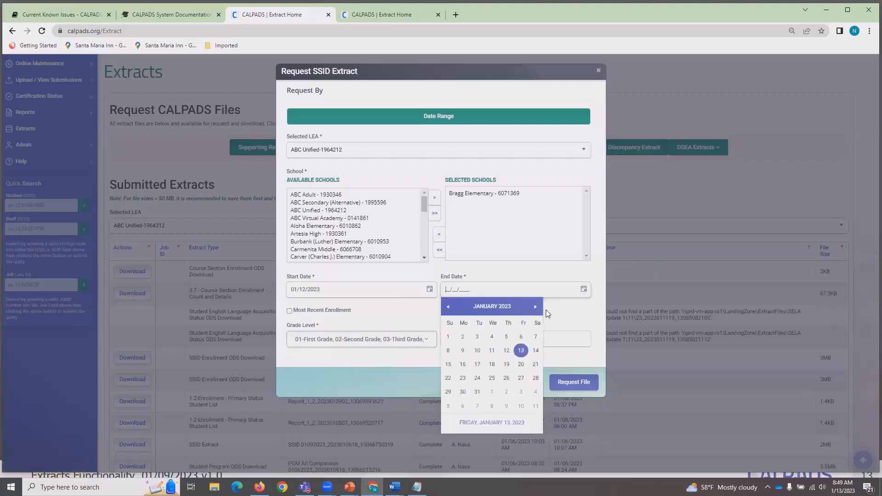
pyautogui.click(518, 351)
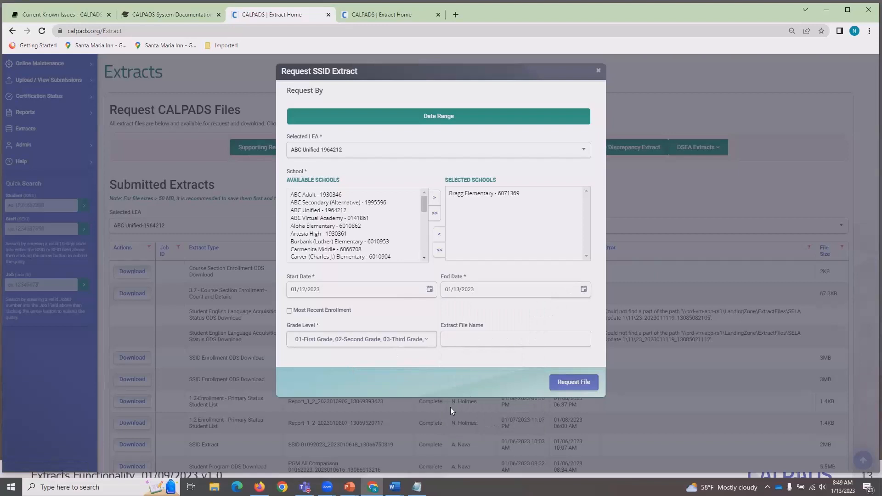
# Try to request the SSID extract with the start date set to 01/13/2023, the same as the end date
pyautogui.click(430, 289)
pyautogui.click(366, 351)
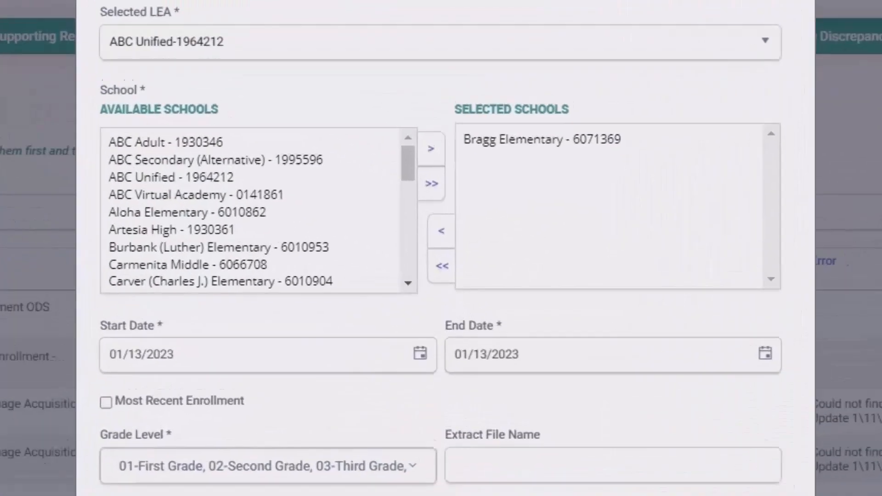
pyautogui.click(575, 384)
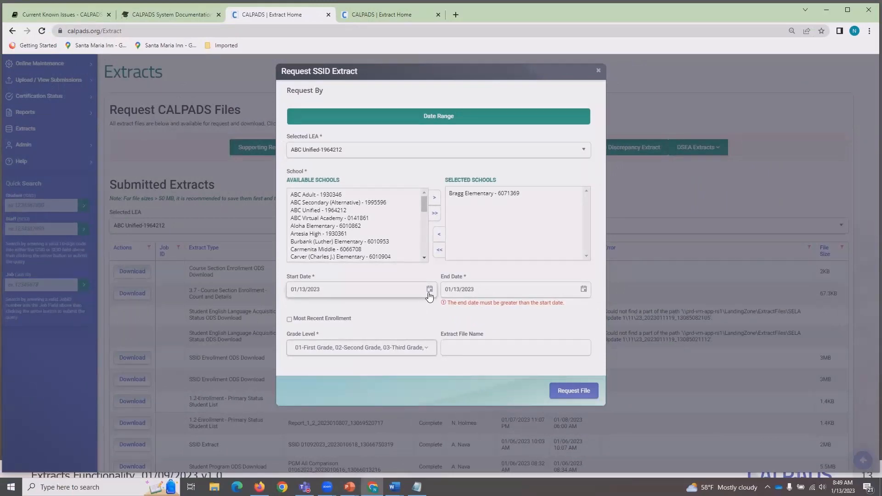
# Set the start date earlier than the end date and request the SSID extract file
pyautogui.click(429, 293)
pyautogui.click(357, 352)
pyautogui.click(300, 293)
pyautogui.click(573, 390)
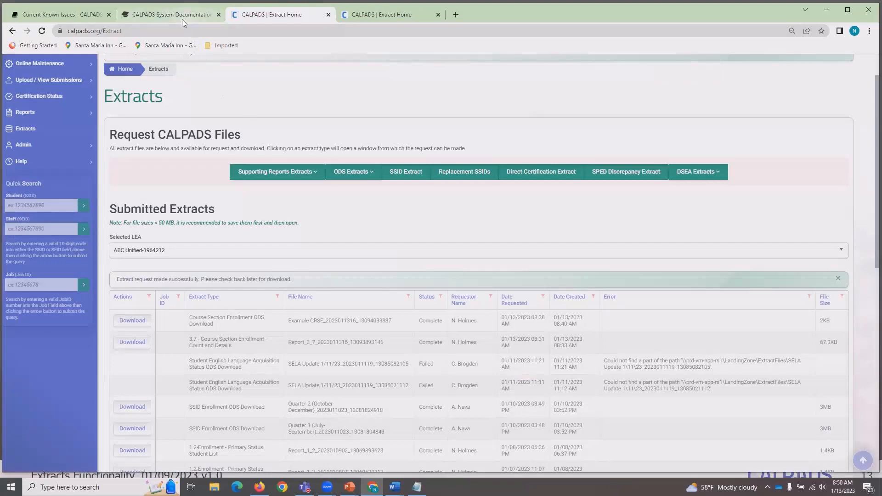
# Open the Post Process primer in the CALPADS documentation and find its section on identifying SSIDs for newly acquired students
pyautogui.click(71, 17)
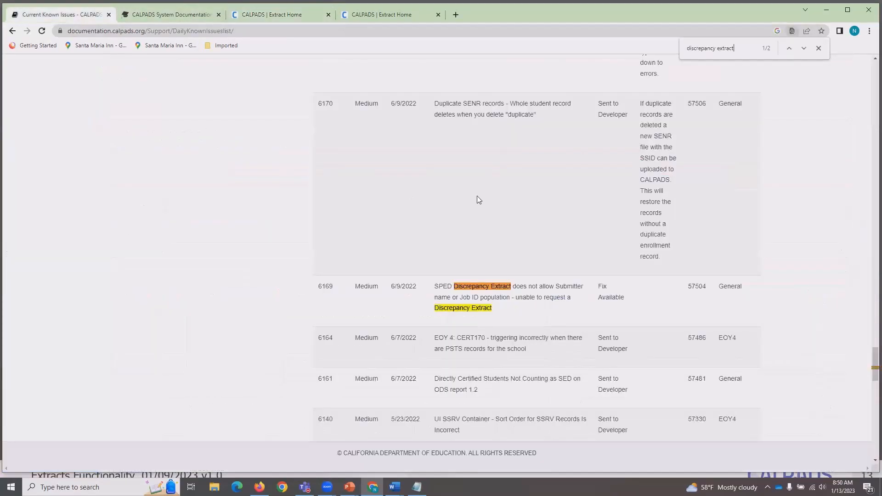
pyautogui.scroll(13, 476, 199)
pyautogui.moveTo(870, 310); pyautogui.dragTo(871, 69)
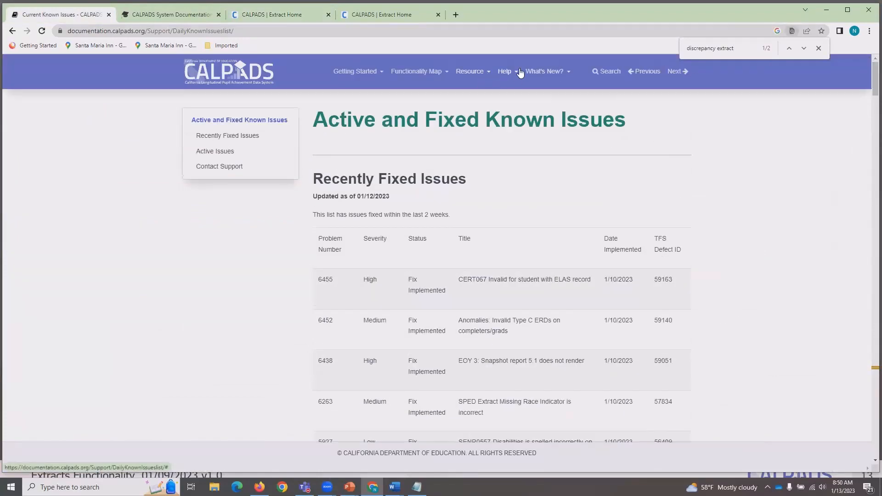
pyautogui.click(568, 73)
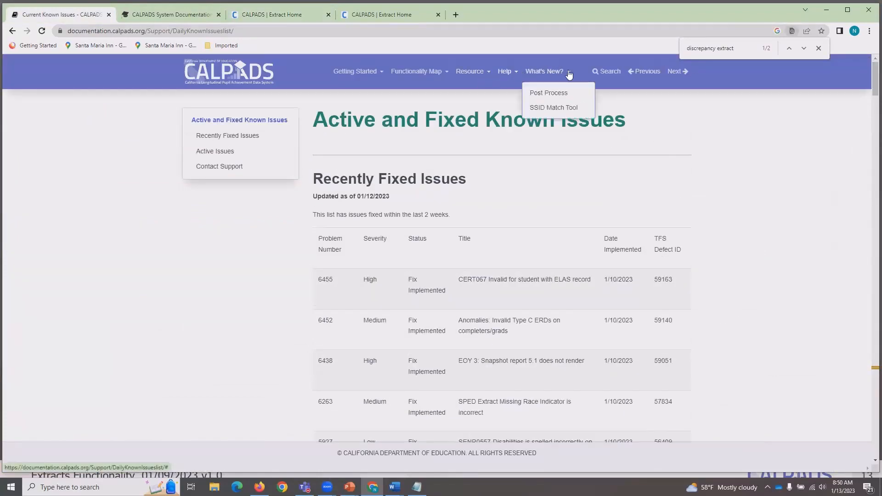
pyautogui.click(557, 98)
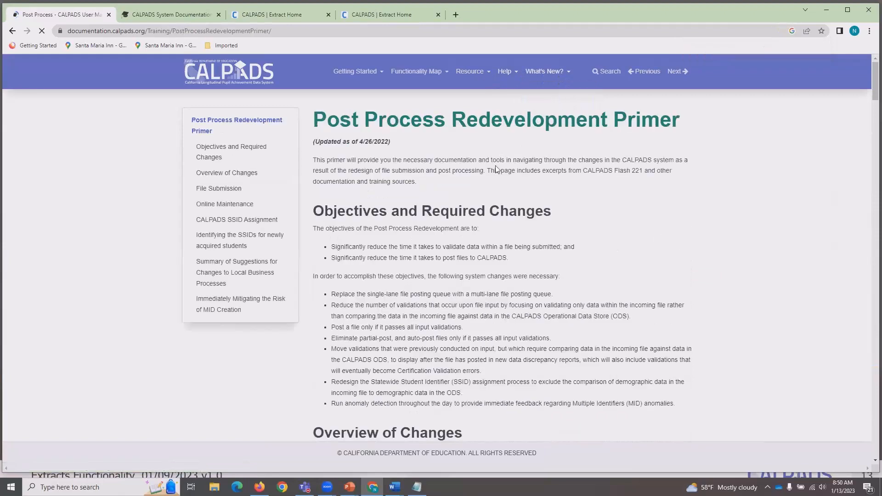
pyautogui.scroll(-3, 487, 220)
pyautogui.scroll(-20, 485, 226)
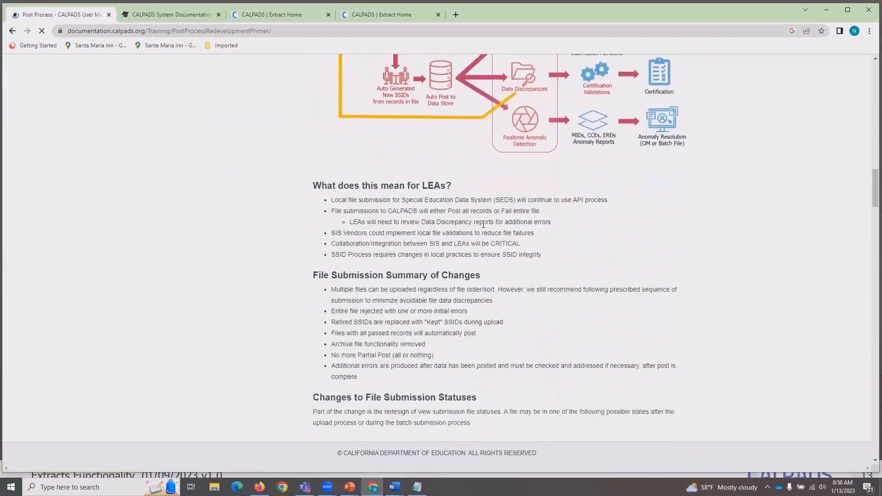
pyautogui.scroll(-20, 485, 228)
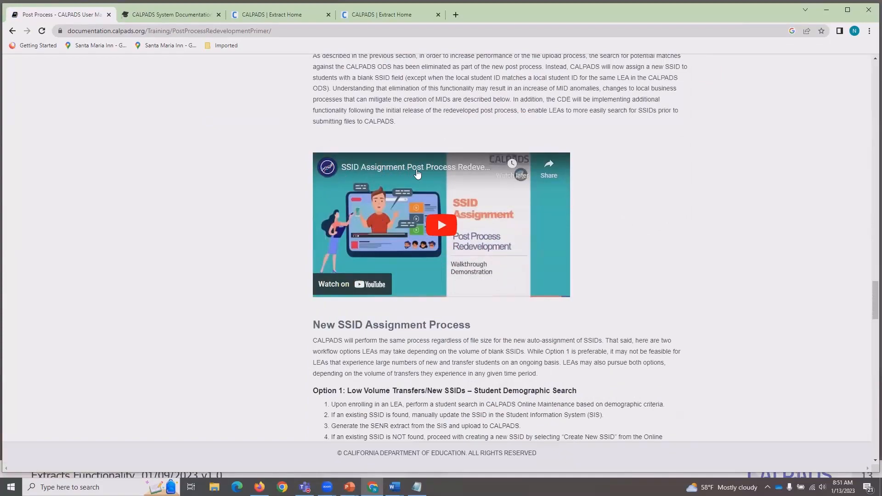
pyautogui.scroll(-20, 459, 173)
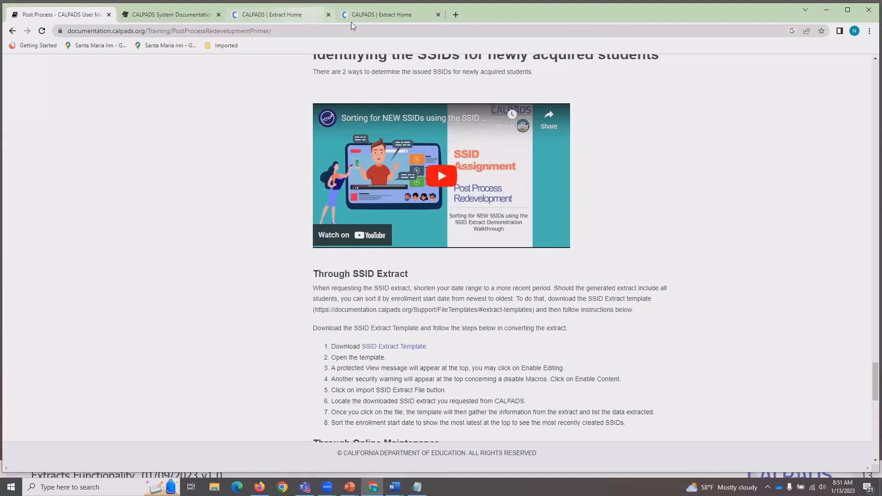
# Return to the Extracts page and close the SSID extract text file without saving changes
pyautogui.click(374, 17)
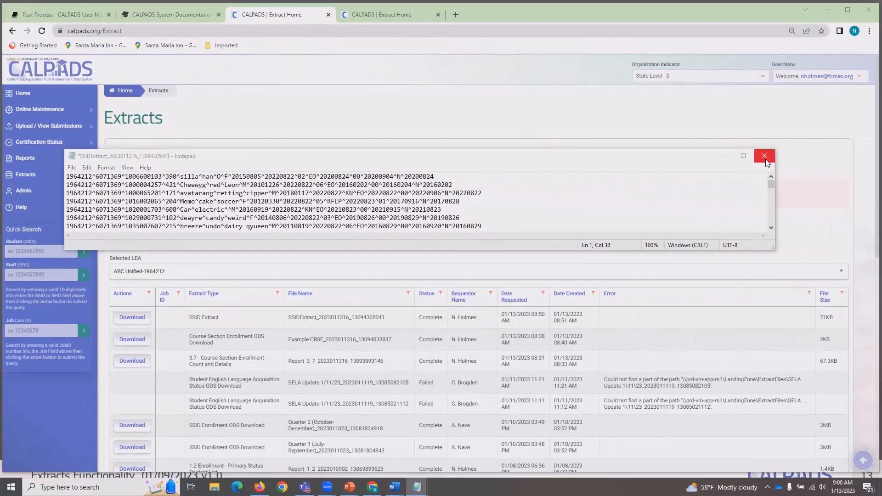
pyautogui.click(765, 157)
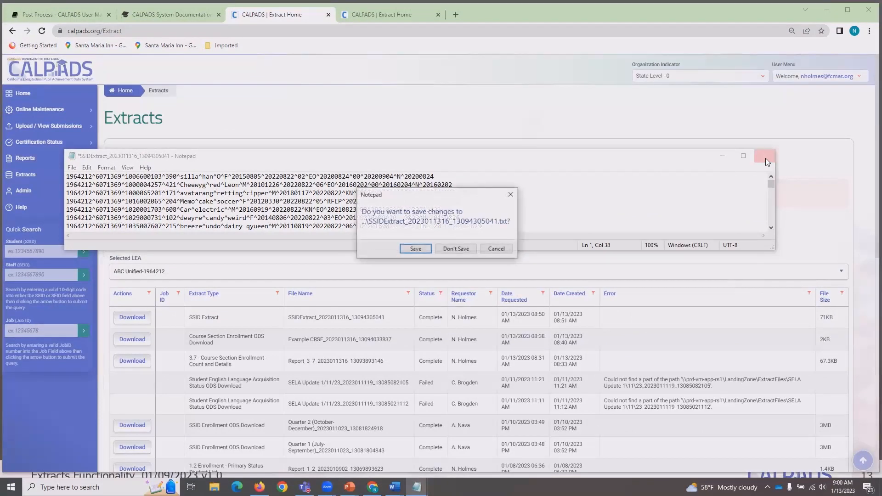
pyautogui.click(461, 247)
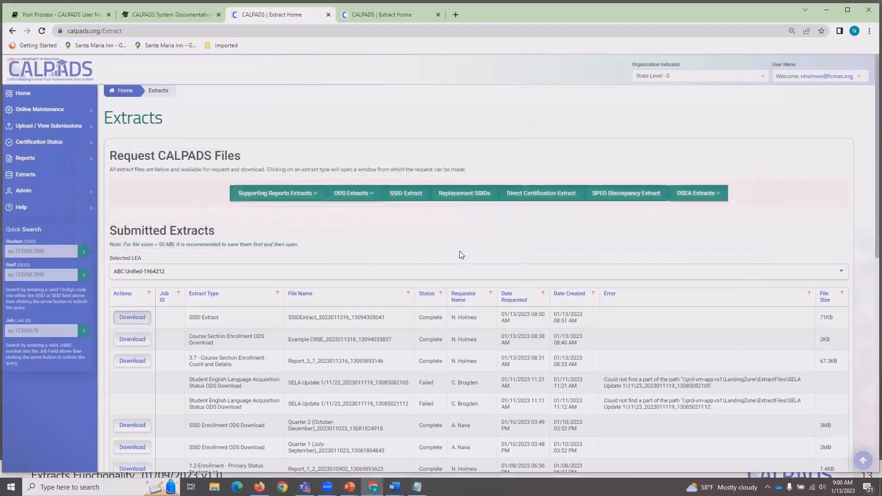
# Examine the Replacement SSIDs and Informational DSEA Extract request forms, closing each without requesting a file
pyautogui.click(460, 200)
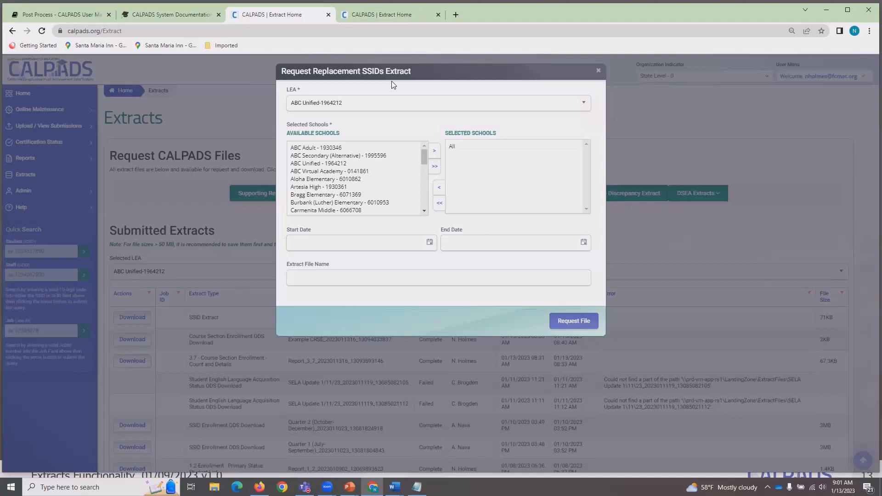
pyautogui.click(599, 72)
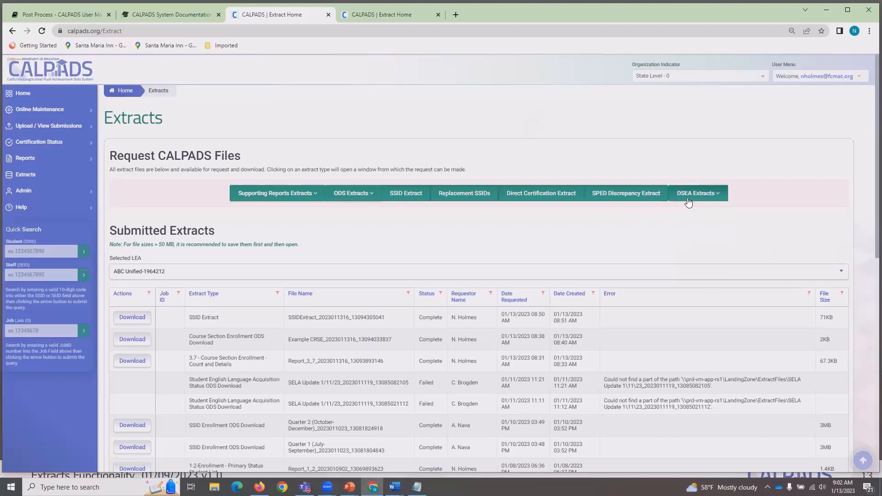
pyautogui.click(715, 200)
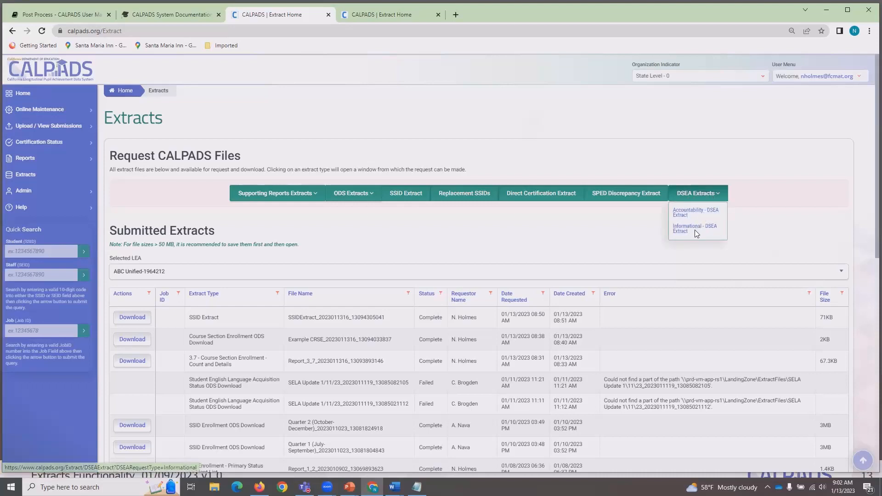
pyautogui.click(693, 211)
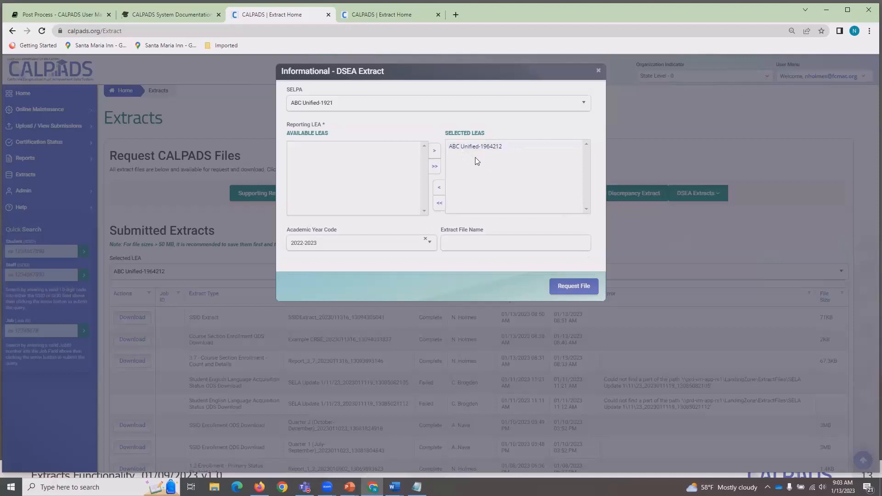
pyautogui.click(599, 71)
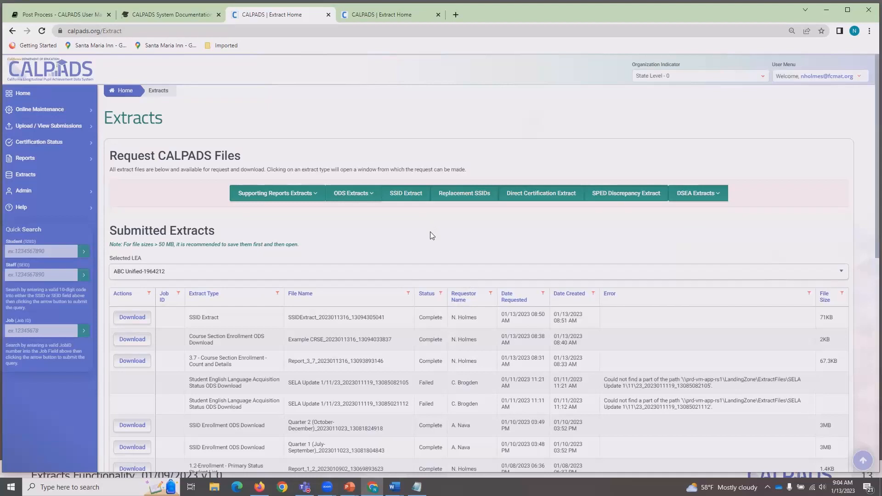
# Open a Direct Certification extract request, add all available schools and review the certification status codes
pyautogui.click(537, 196)
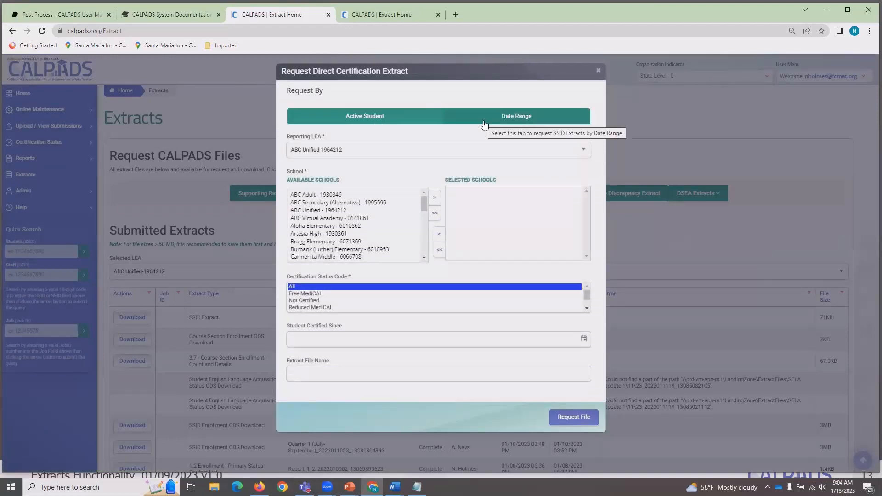
pyautogui.click(435, 214)
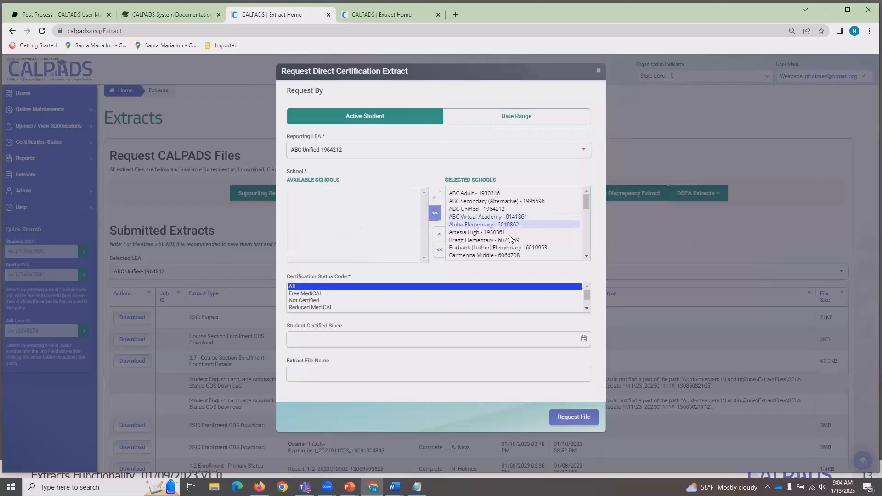
pyautogui.scroll(-1, 344, 295)
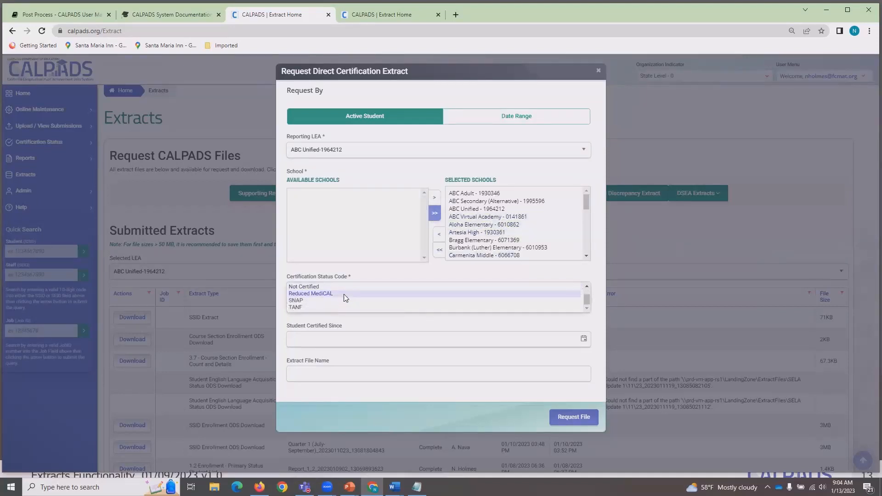
pyautogui.scroll(1, 334, 308)
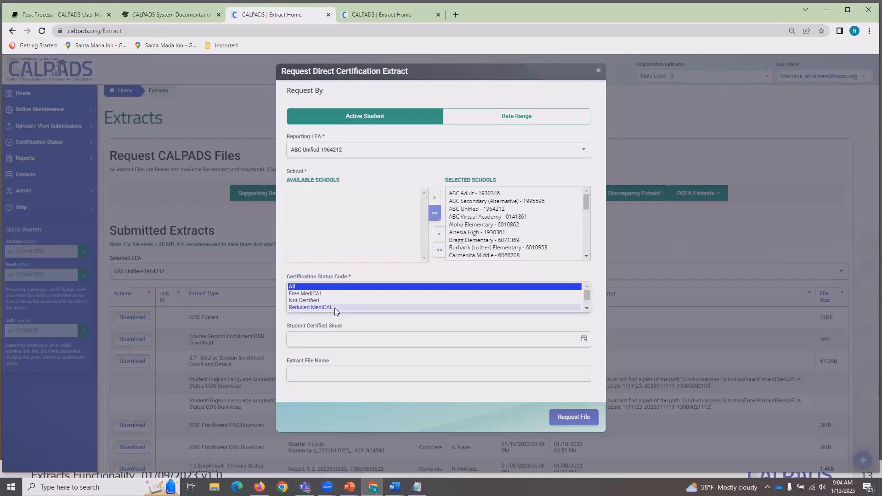
pyautogui.scroll(-1, 328, 297)
pyautogui.scroll(1, 319, 306)
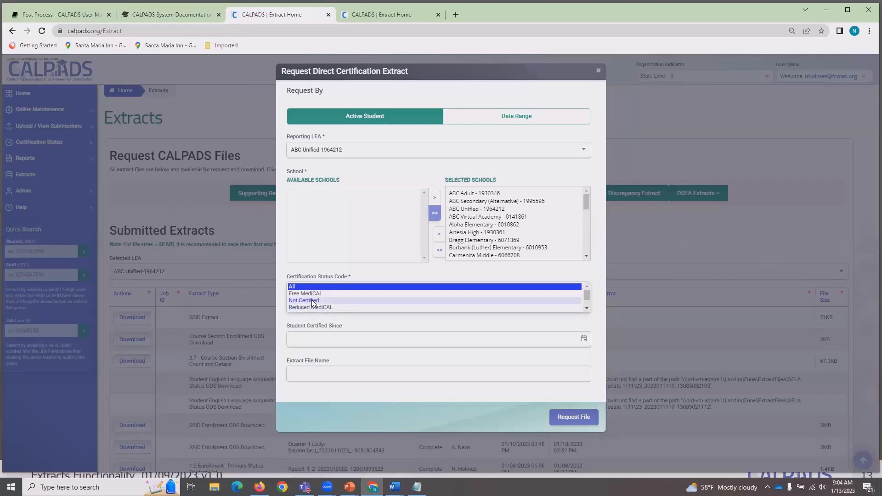
# Set the Student Certified Since date to 01/01/2023
pyautogui.click(364, 344)
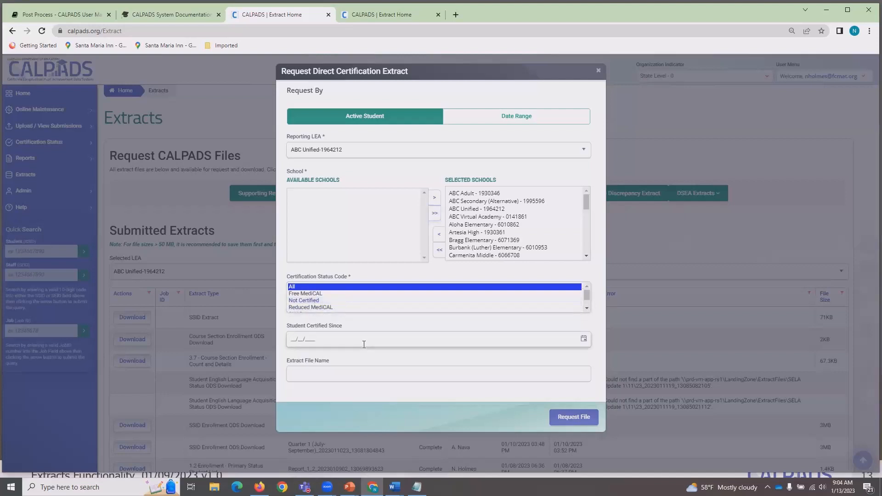
pyautogui.click(583, 341)
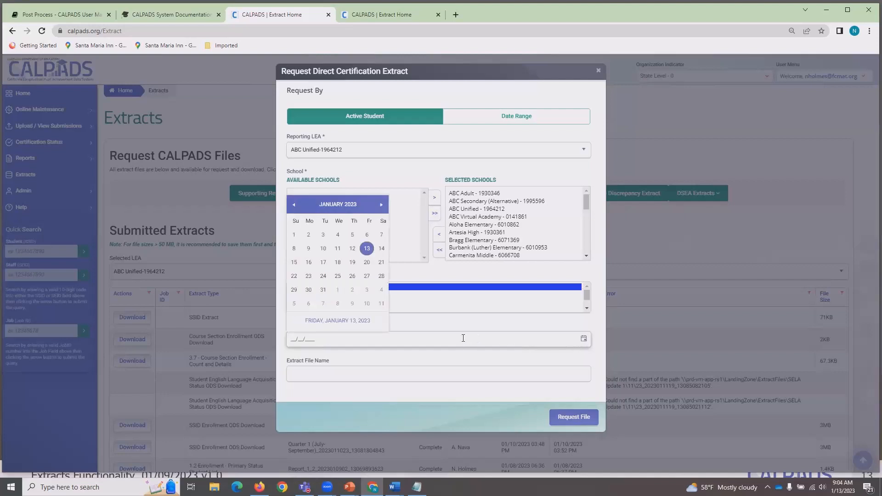
pyautogui.click(294, 235)
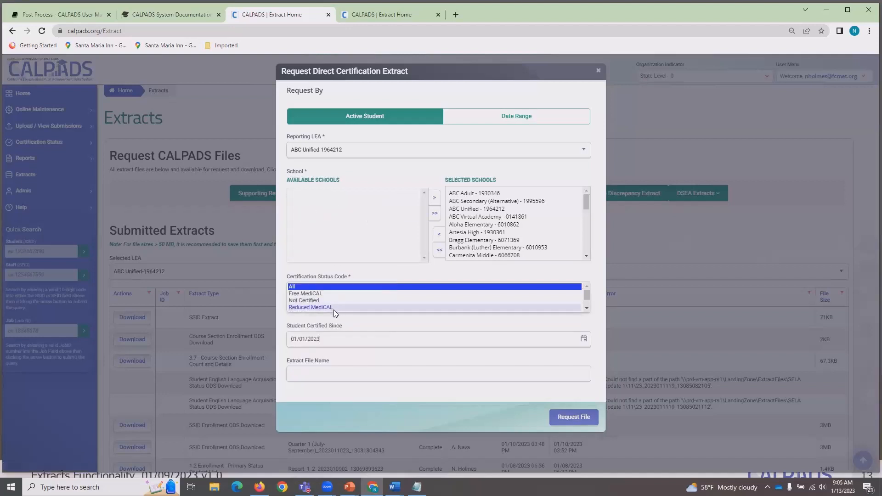
# Change the Student Certified Since date to 07/01/2022
pyautogui.click(584, 339)
pyautogui.click(299, 210)
pyautogui.click(298, 210)
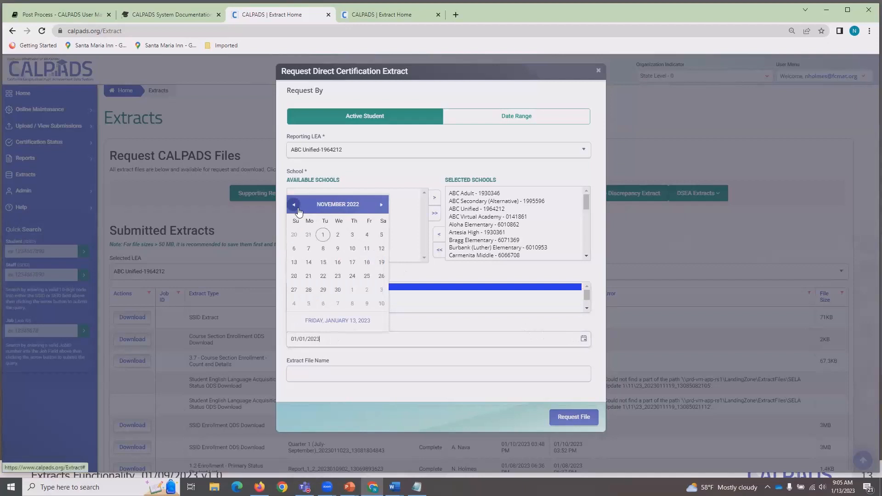
pyautogui.click(299, 210)
pyautogui.click(298, 210)
pyautogui.click(299, 210)
pyautogui.click(299, 210)
pyautogui.click(299, 210)
pyautogui.click(381, 205)
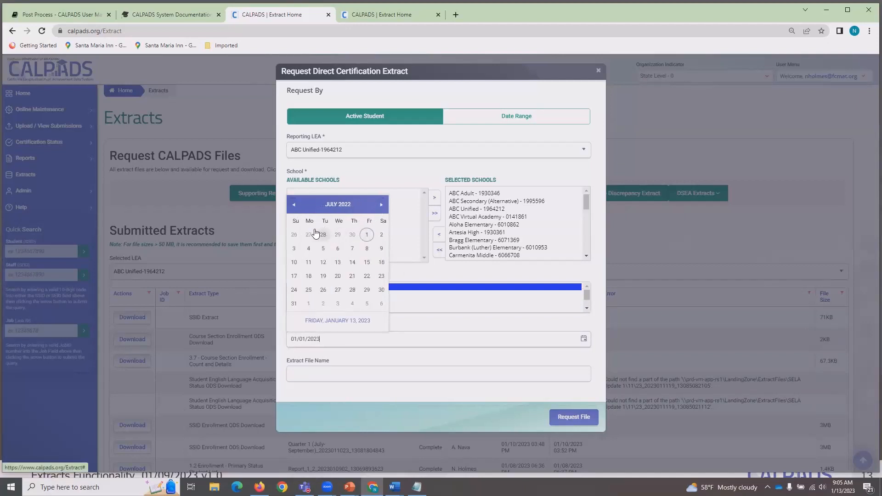
pyautogui.click(367, 235)
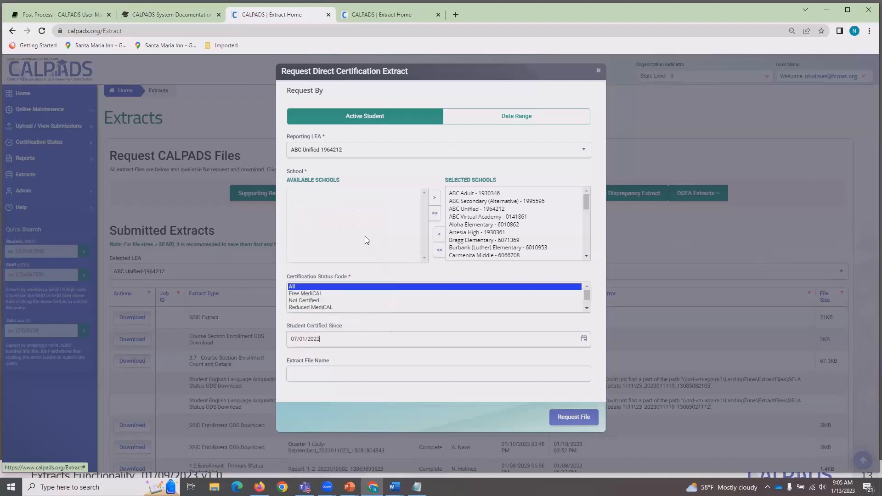
pyautogui.click(353, 343)
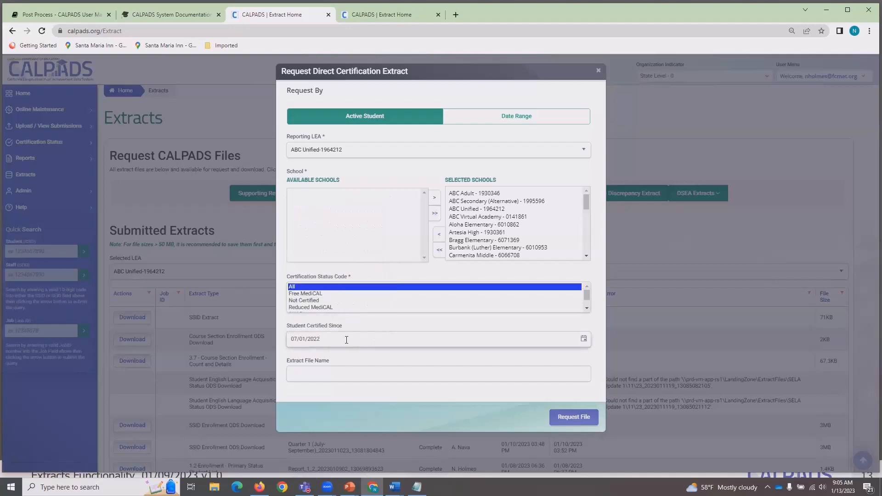
# Name the Direct Certification extract file "test" and request it
pyautogui.click(383, 374)
pyautogui.write('test')
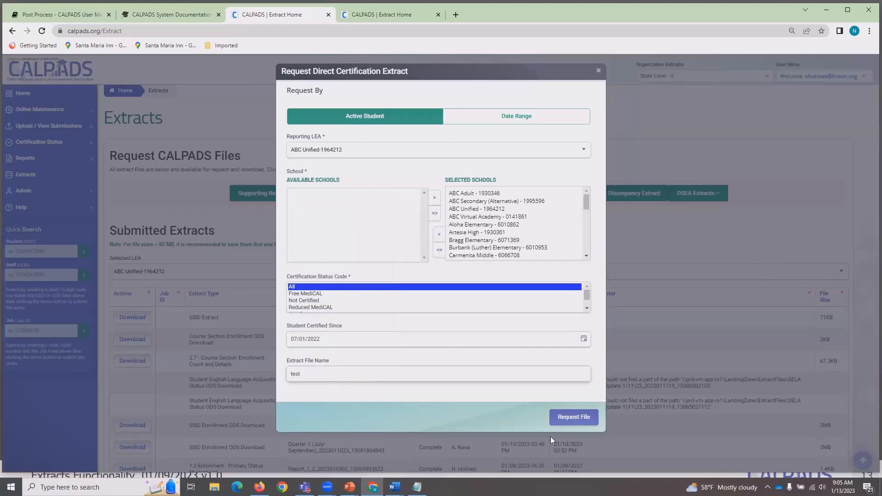
pyautogui.click(571, 427)
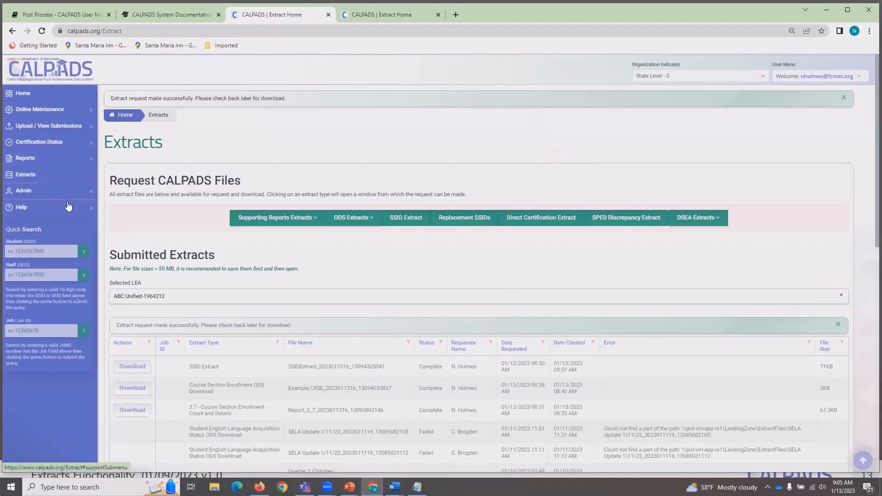
# Open the Direct Certification extract request from the Online Maintenance Direct Certification page and examine its certification status codes
pyautogui.click(82, 115)
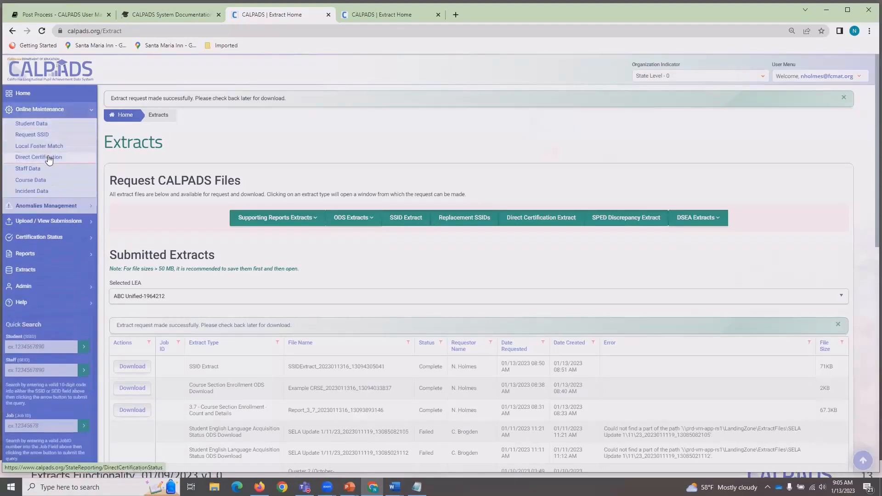
pyautogui.click(48, 158)
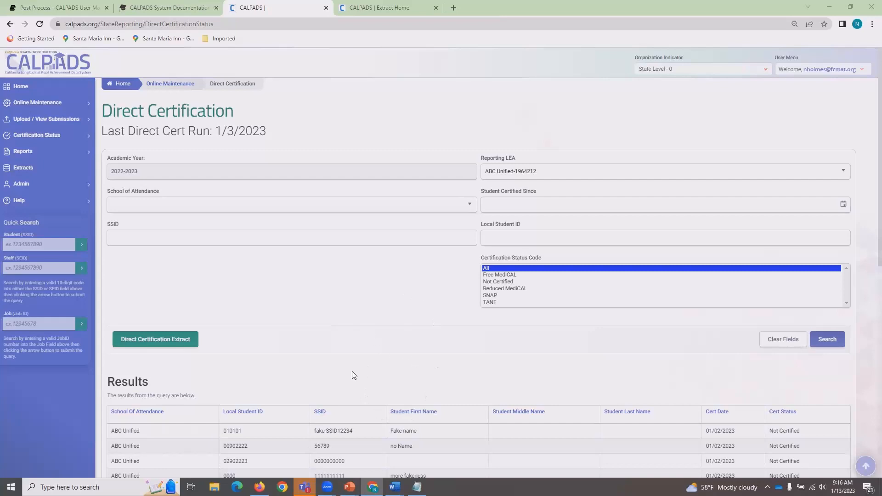
pyautogui.click(154, 344)
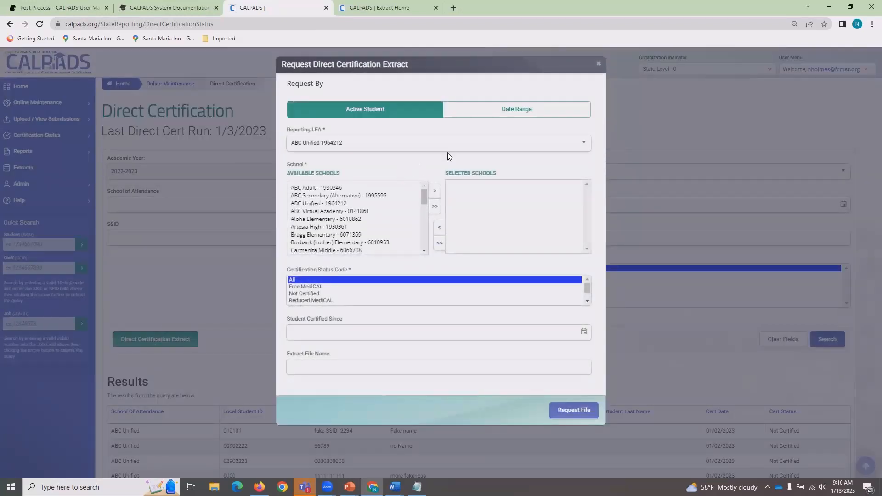
pyautogui.scroll(-1, 503, 286)
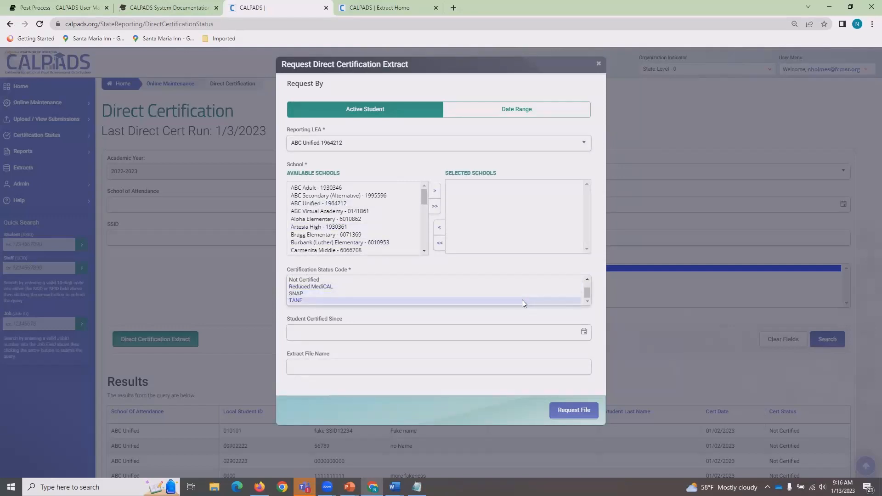
pyautogui.scroll(1, 519, 301)
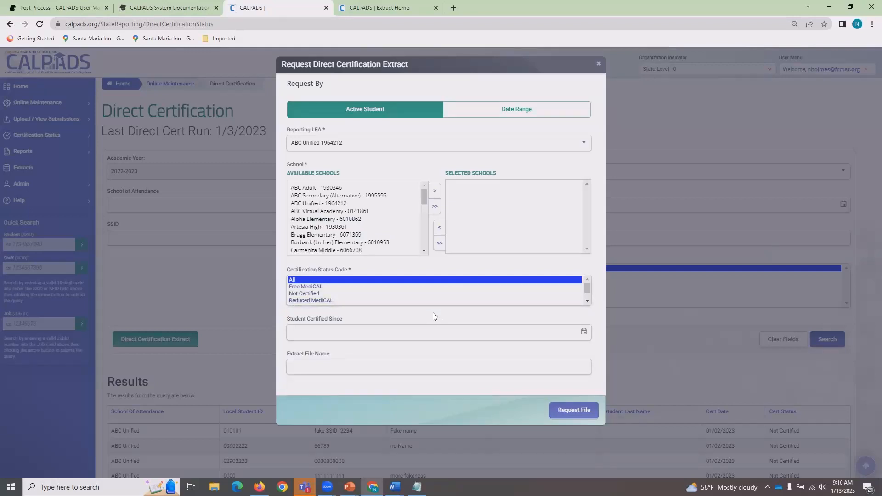
pyautogui.scroll(-1, 419, 294)
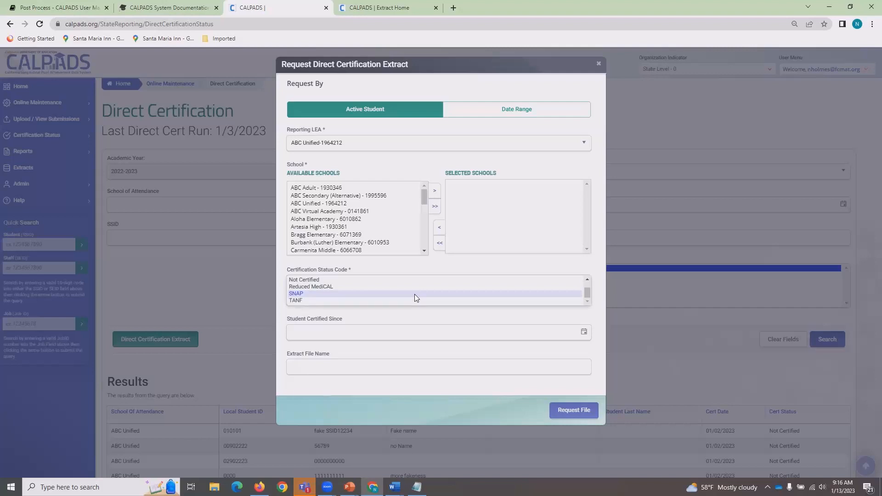
# Dismiss the Direct Certification extract request and open the SSID Match Tool in Student Data Maintenance
pyautogui.click(220, 276)
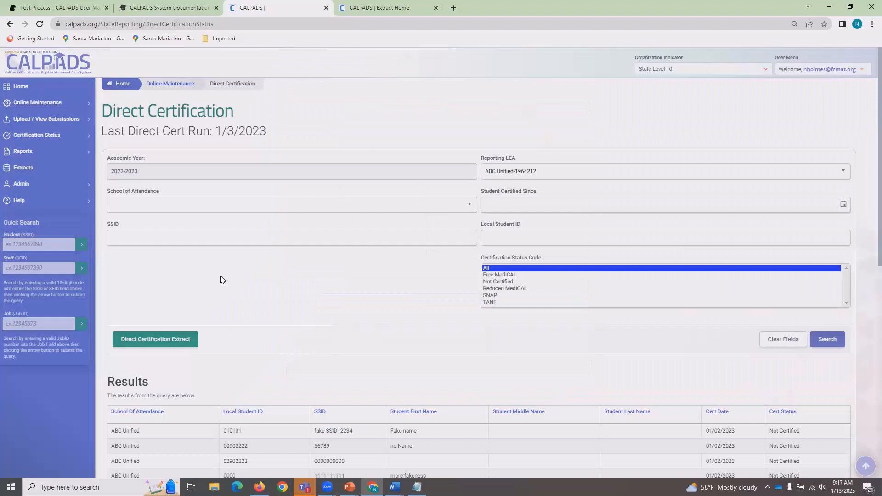
pyautogui.click(38, 106)
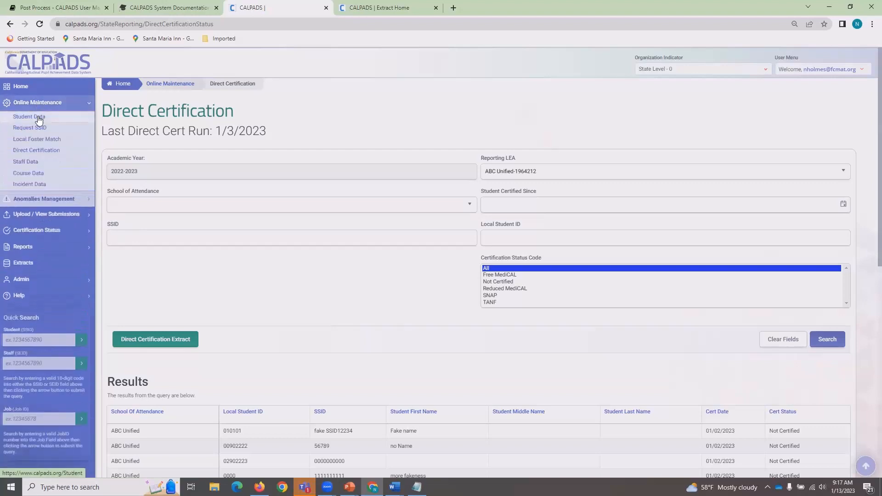
pyautogui.click(38, 119)
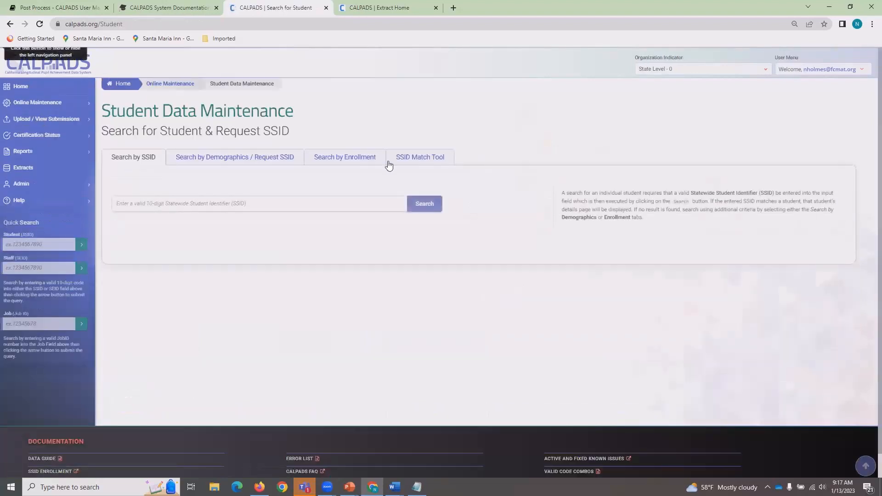
pyautogui.click(404, 163)
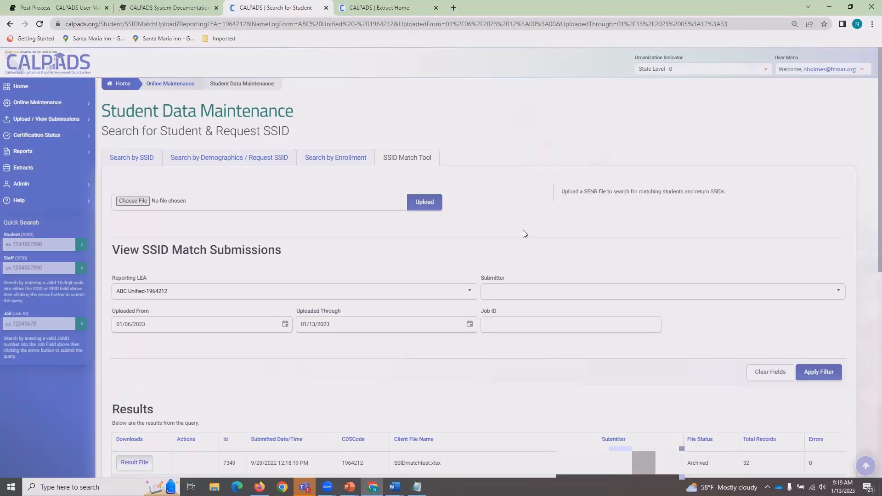
# Look over ABC Unified's SSID match submissions and their available result files
pyautogui.scroll(-2, 523, 230)
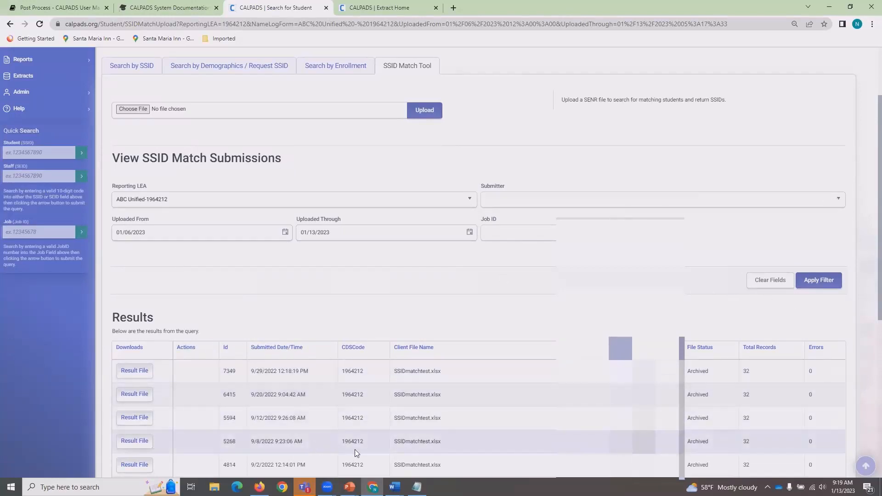
pyautogui.scroll(-3, 344, 341)
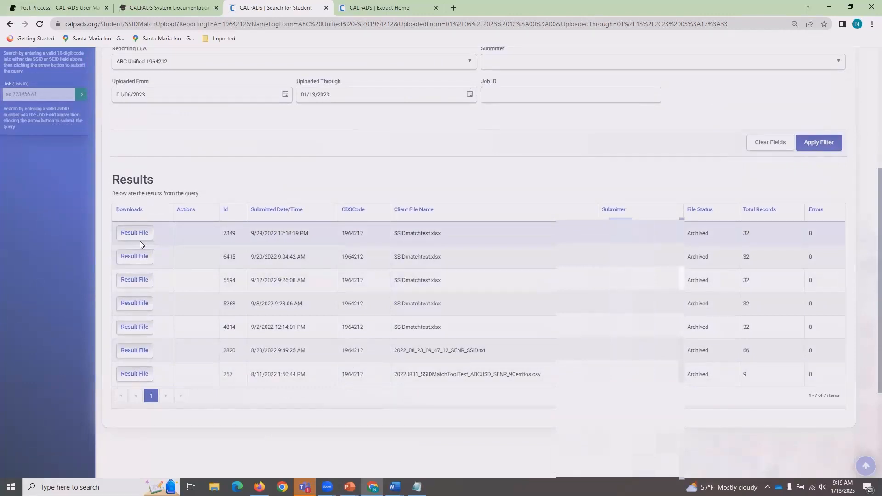
pyautogui.scroll(2, 179, 292)
pyautogui.scroll(2, 182, 289)
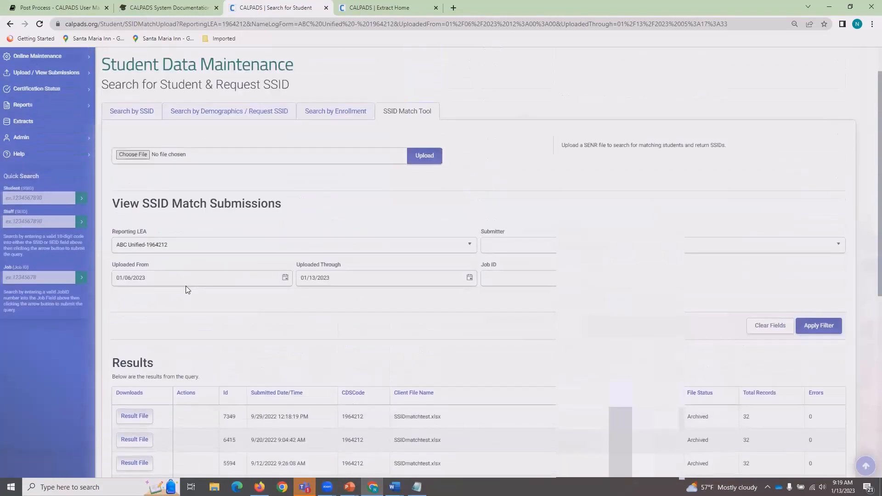
# Switch to the test CALPADS site, open its SSID Match Tool and set the Uploaded From date to 06/07/2022
pyautogui.click(372, 4)
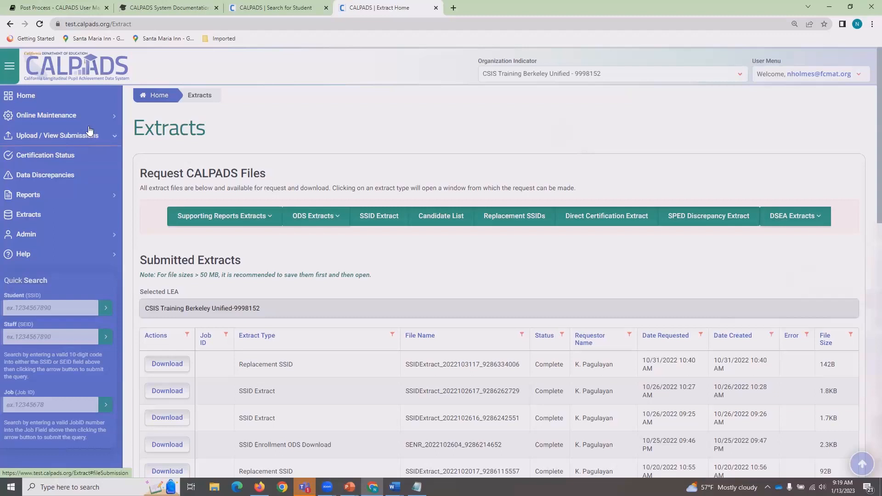
pyautogui.click(46, 116)
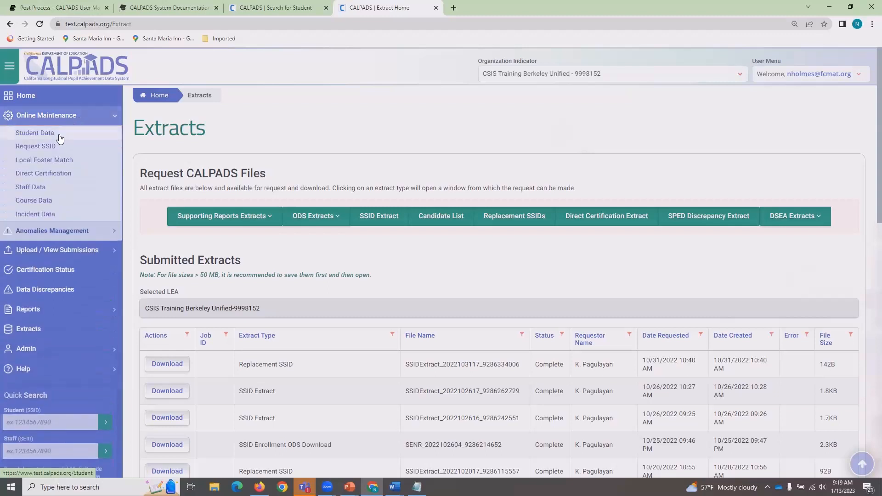
pyautogui.click(47, 137)
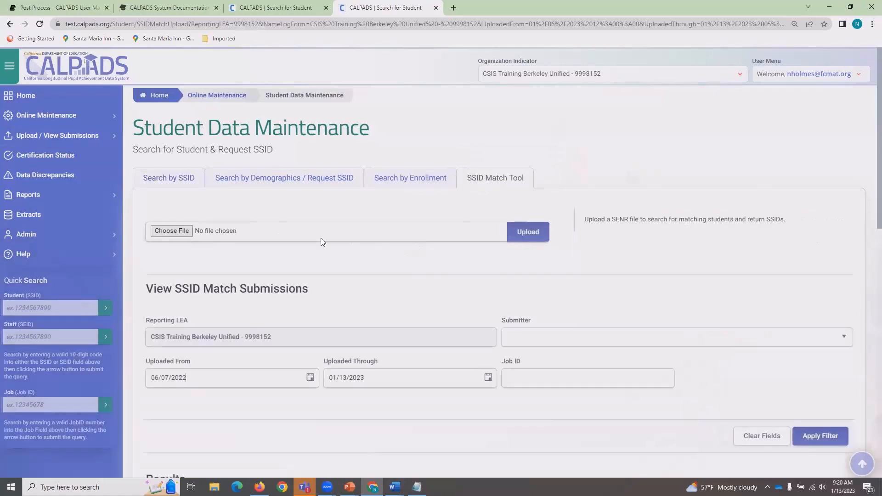
# Download and open the result file for the Blank SSIDs.xlsx submission made 10/25/2022 at 10:32:14 PM
pyautogui.scroll(-8, 366, 267)
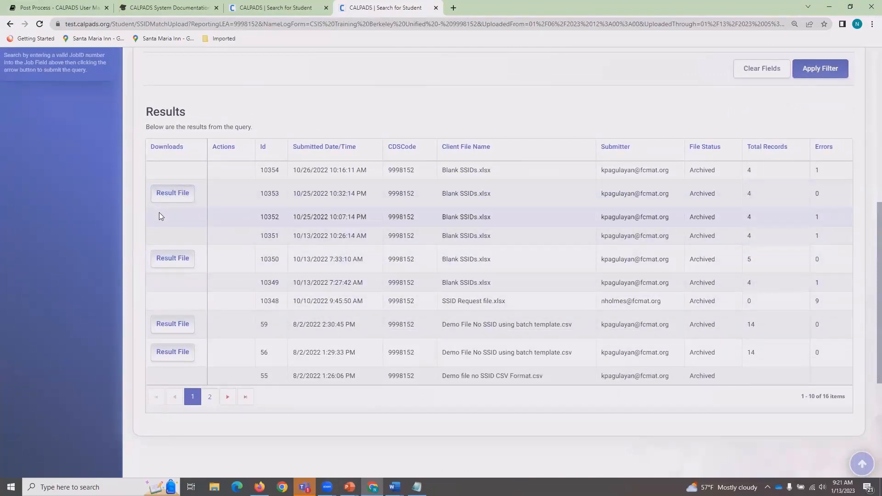
pyautogui.click(177, 197)
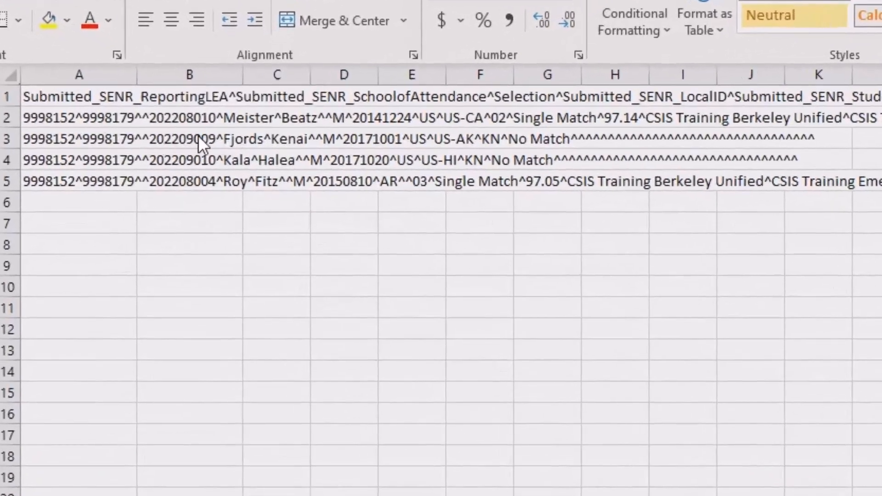
# Examine the reporting LEA and school of attendance header fields in the caret-delimited result file, widening column A
pyautogui.click(65, 97)
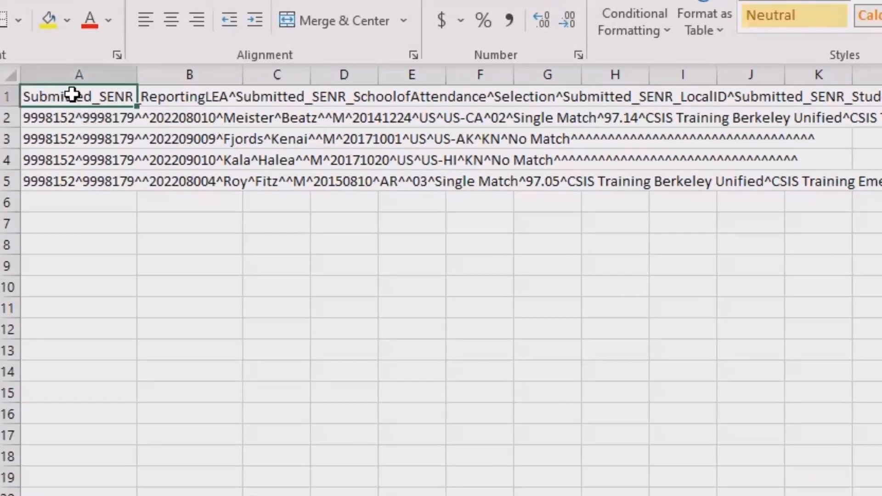
pyautogui.click(218, 97)
pyautogui.click(271, 97)
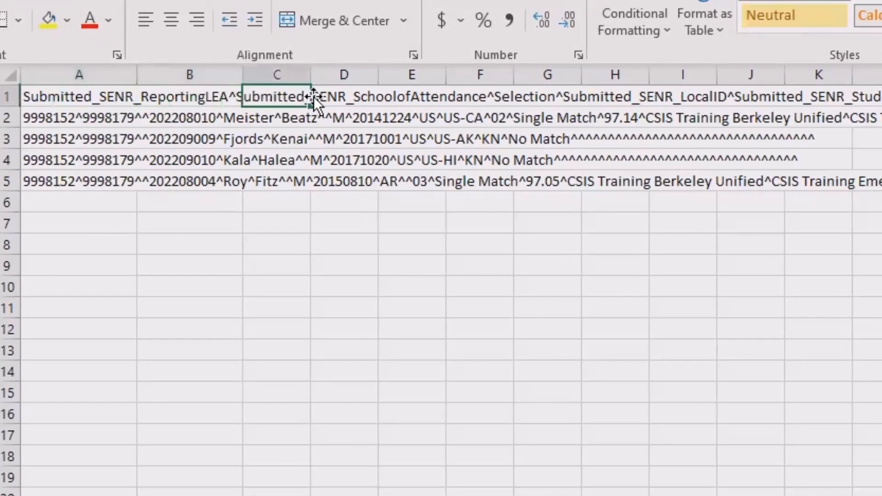
pyautogui.click(334, 97)
pyautogui.click(386, 95)
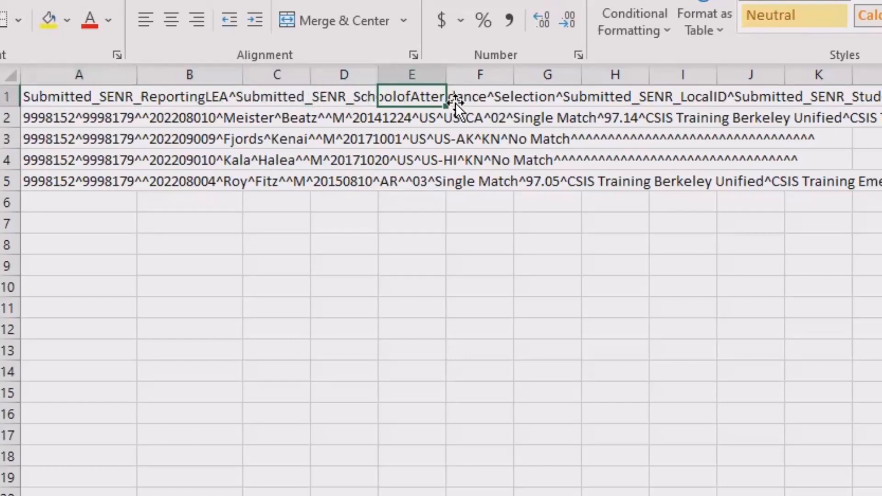
pyautogui.moveTo(136, 74); pyautogui.dragTo(195, 75)
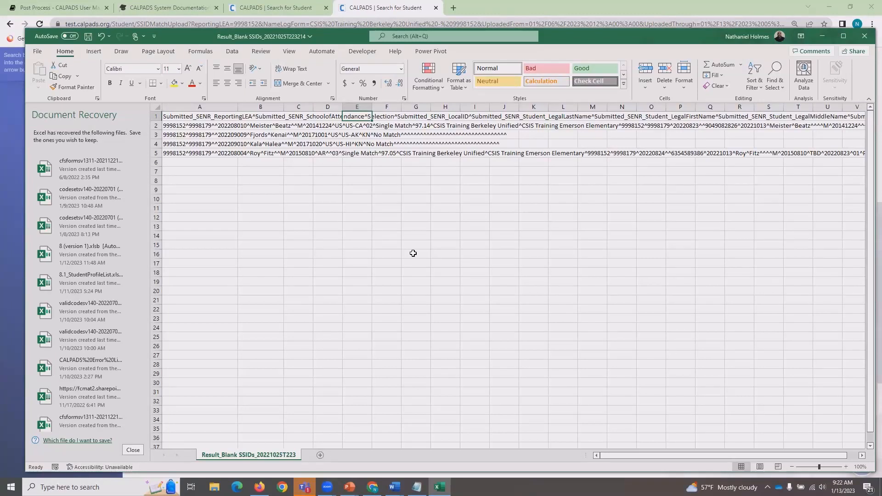
pyautogui.moveTo(621, 455); pyautogui.dragTo(689, 454)
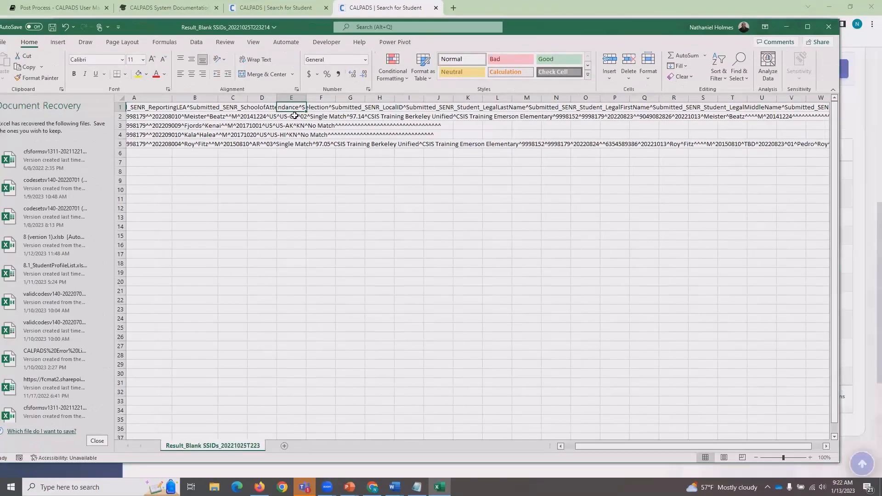
# Examine the result file's header fields from Selection through local ID and student legal last name, widening column F
pyautogui.click(314, 107)
pyautogui.moveTo(308, 98); pyautogui.dragTo(313, 99)
pyautogui.moveTo(342, 99); pyautogui.dragTo(361, 100)
pyautogui.click(392, 109)
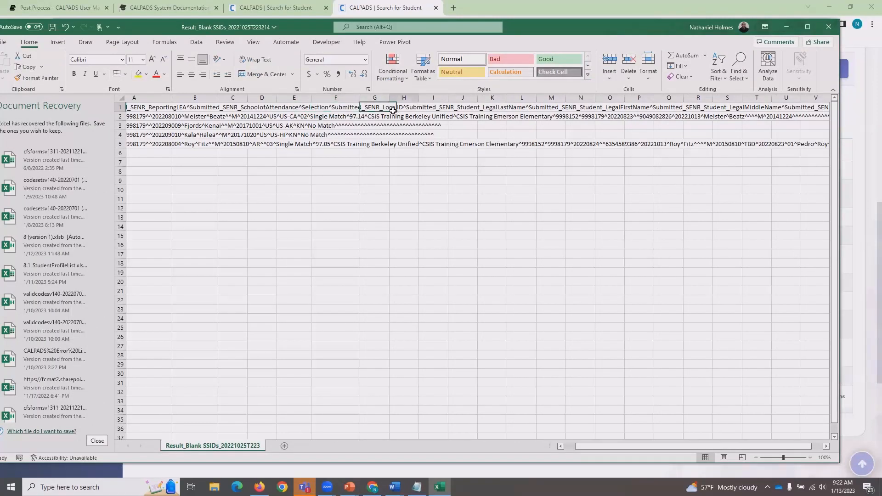
pyautogui.click(430, 108)
pyautogui.click(469, 109)
pyautogui.click(491, 109)
pyautogui.click(528, 111)
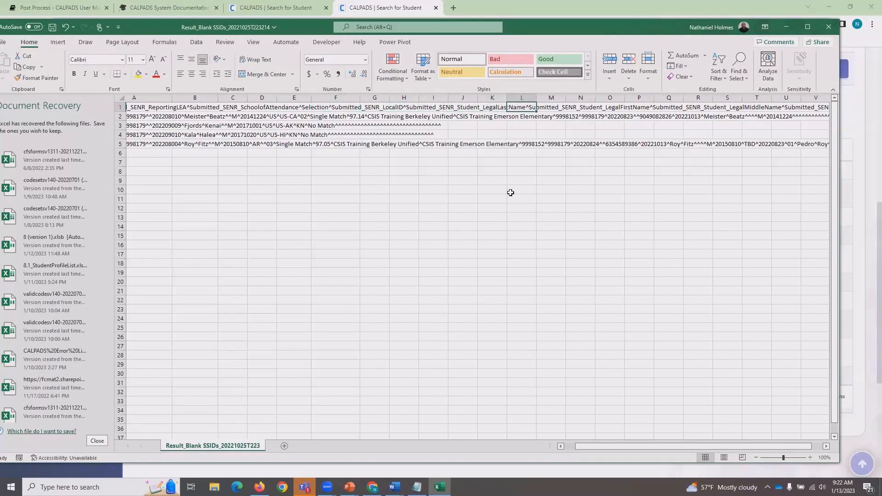
pyautogui.moveTo(624, 446); pyautogui.dragTo(573, 451)
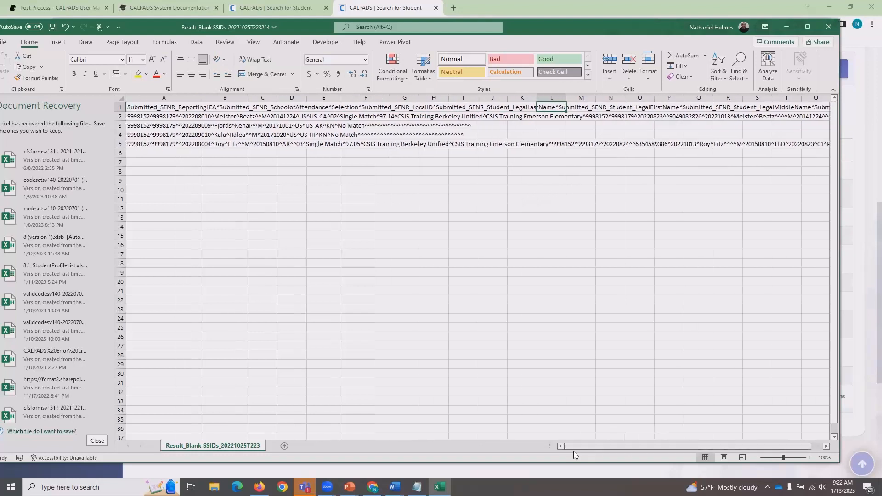
pyautogui.click(143, 108)
pyautogui.moveTo(143, 108); pyautogui.dragTo(497, 107)
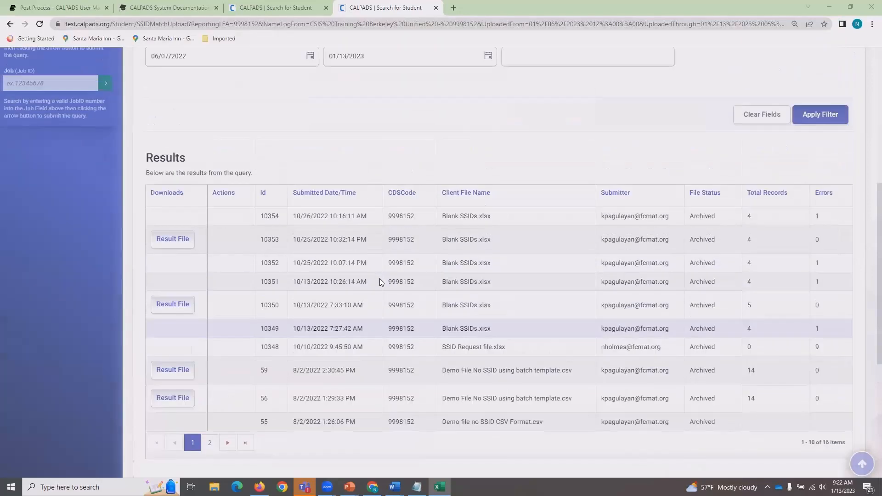
# Review the SSID Match Tool's upload area and submission results on the test CALPADS site
pyautogui.scroll(7, 380, 282)
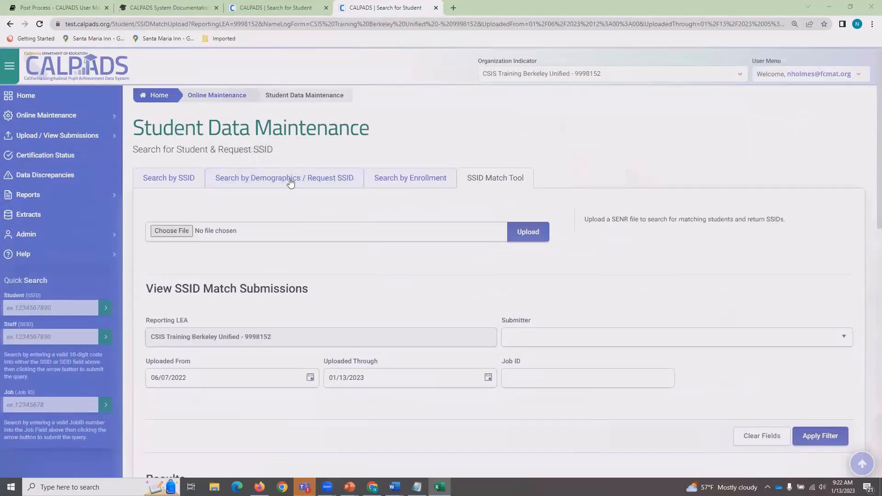
pyautogui.scroll(-4, 370, 251)
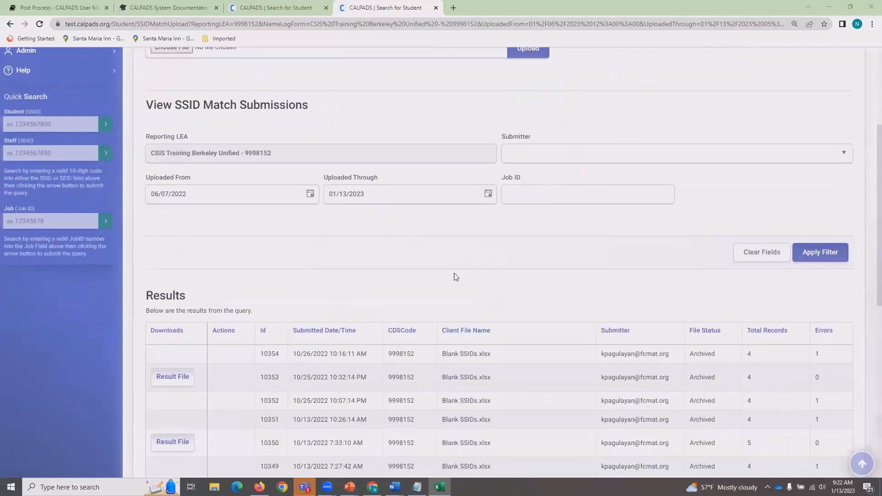
pyautogui.scroll(-3, 460, 274)
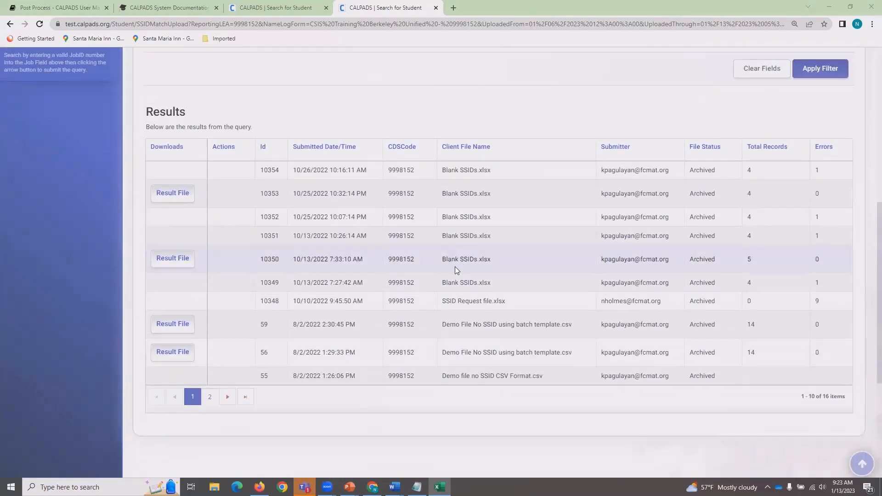
pyautogui.scroll(7, 455, 266)
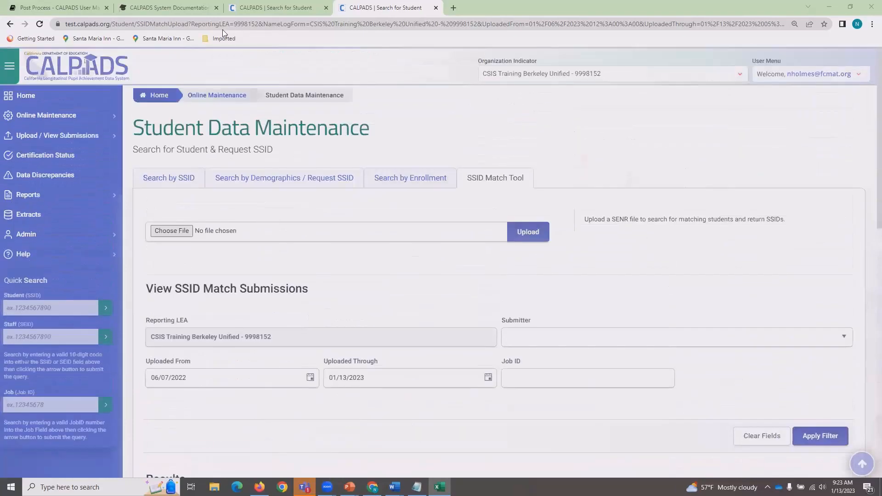
# Switch to the CALPADS user manual and open the SSID Match Tool article listed under What's New
pyautogui.click(60, 8)
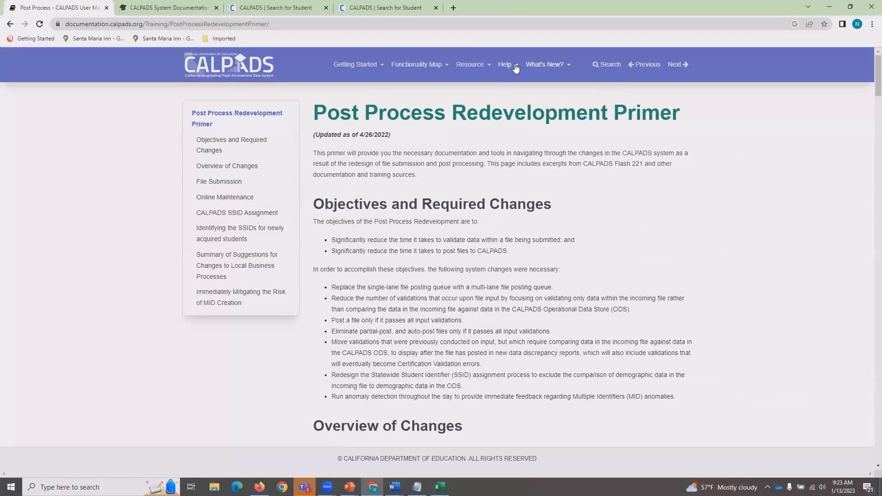
pyautogui.click(565, 69)
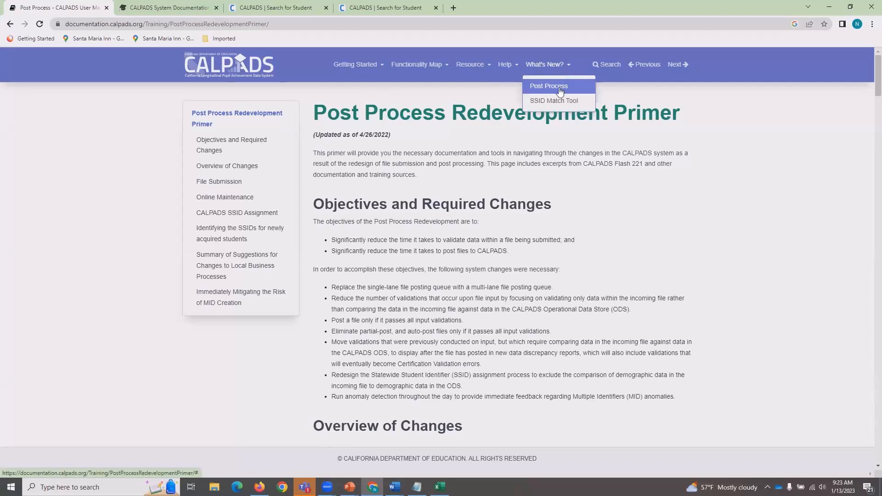
pyautogui.click(553, 102)
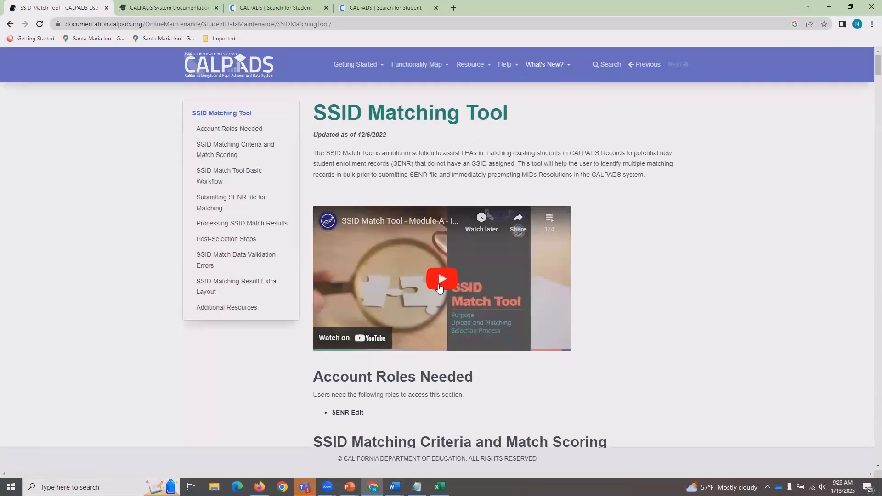
# Examine the SSID Matching Tool article's matching criteria, upload steps, result processing, enrollment process and result file layout
pyautogui.scroll(-12, 436, 251)
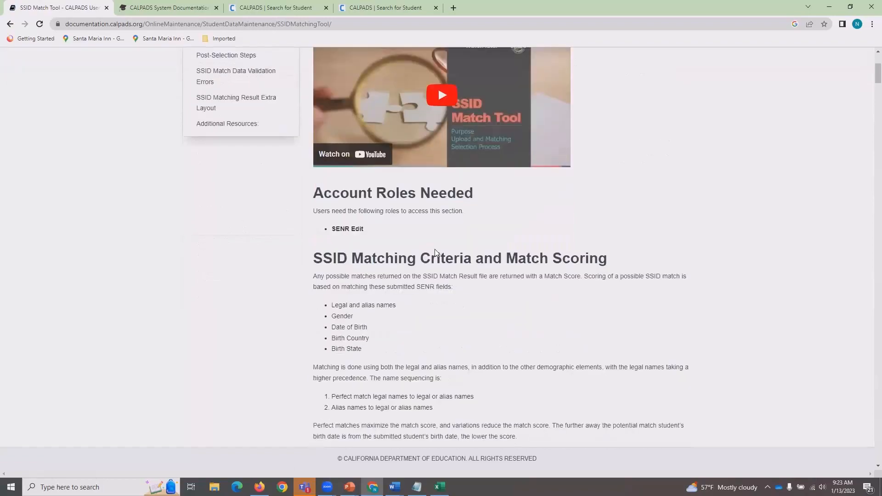
pyautogui.scroll(-18, 439, 252)
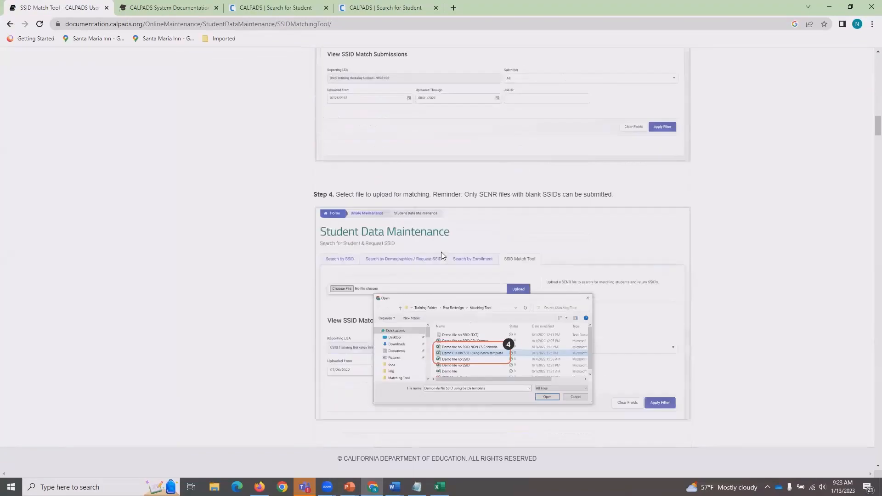
pyautogui.scroll(-20, 443, 255)
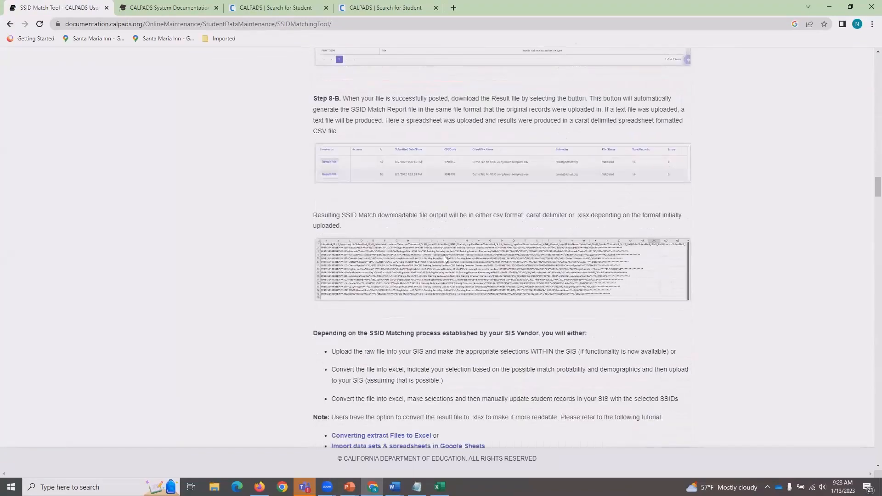
pyautogui.scroll(-20, 445, 254)
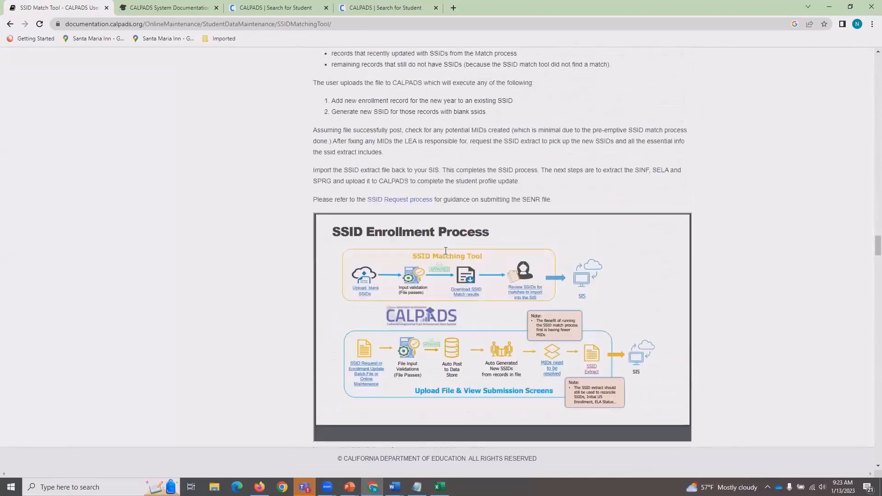
pyautogui.scroll(-15, 445, 252)
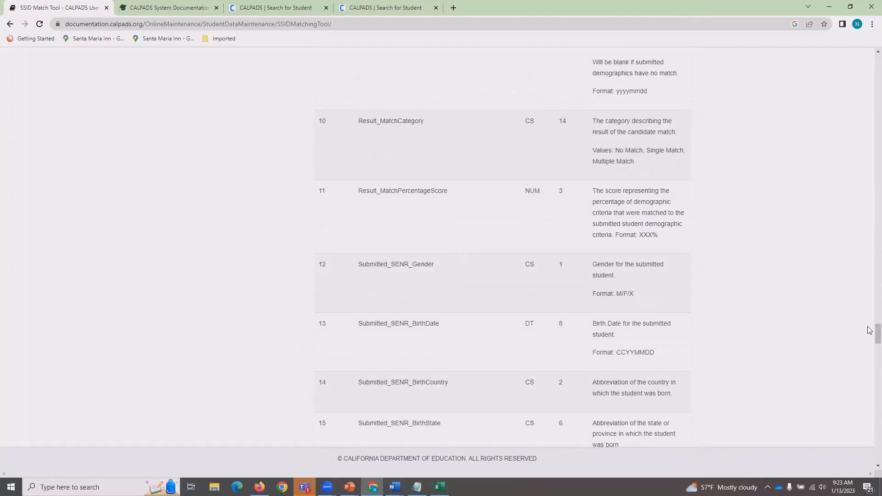
# View the SSID Match Tool Module-A introduction video on YouTube and return to the CALPADS SSID Match Tool page
pyautogui.moveTo(877, 332); pyautogui.dragTo(865, 46)
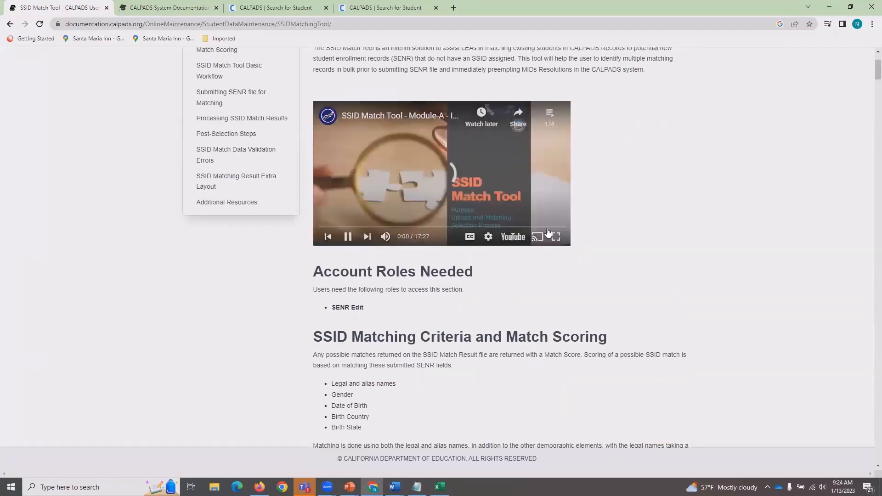
pyautogui.click(514, 242)
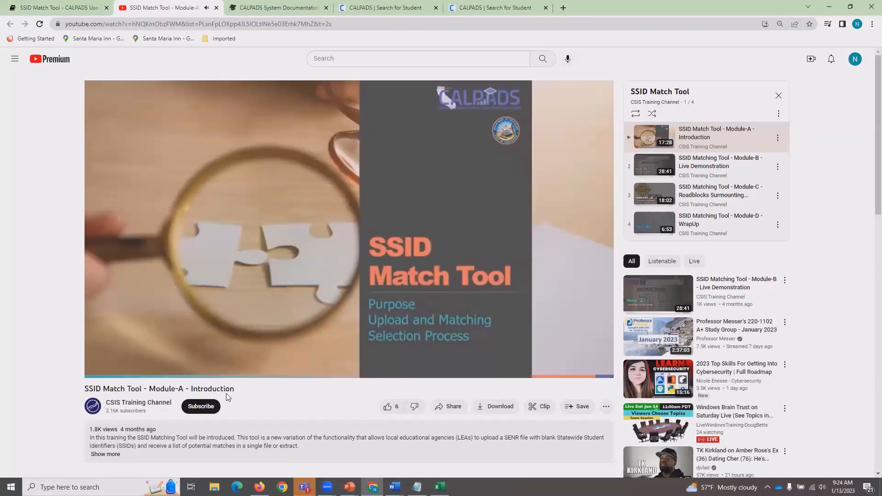
pyautogui.scroll(-3, 286, 377)
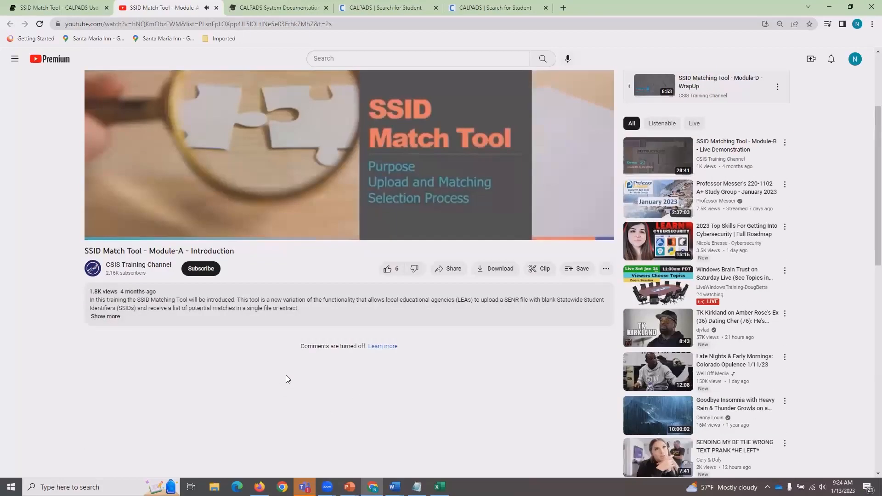
pyautogui.scroll(3, 286, 375)
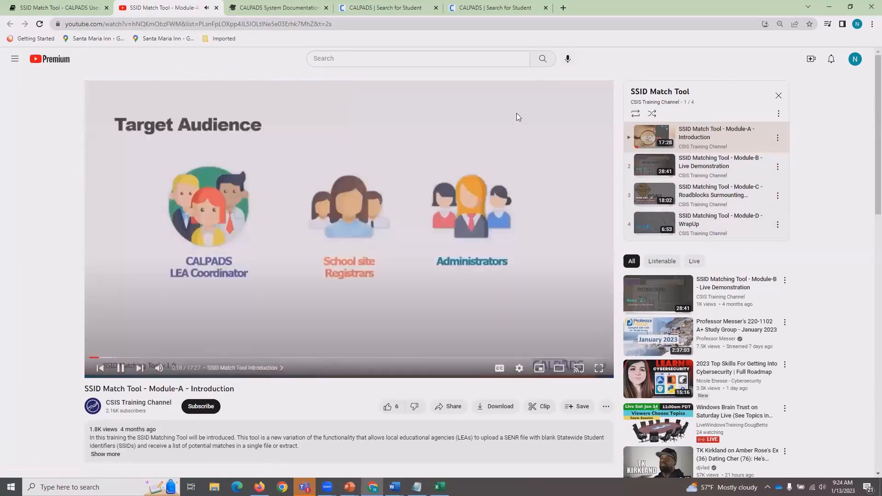
pyautogui.click(385, 7)
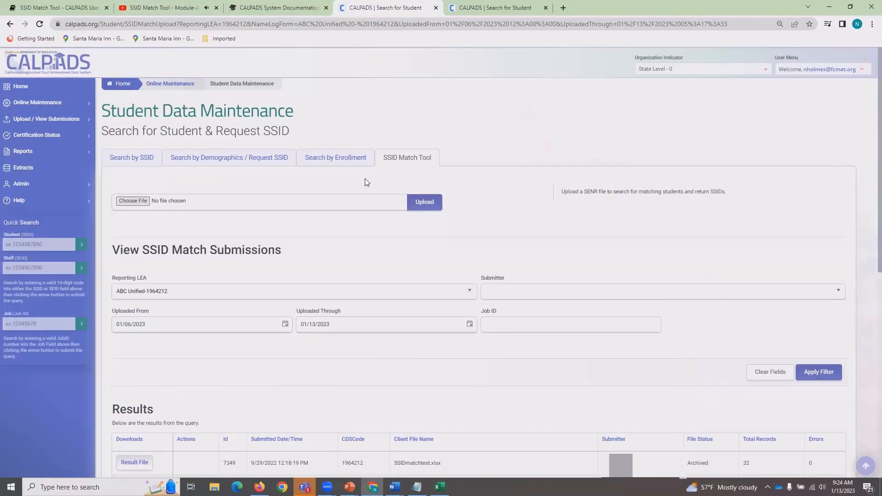